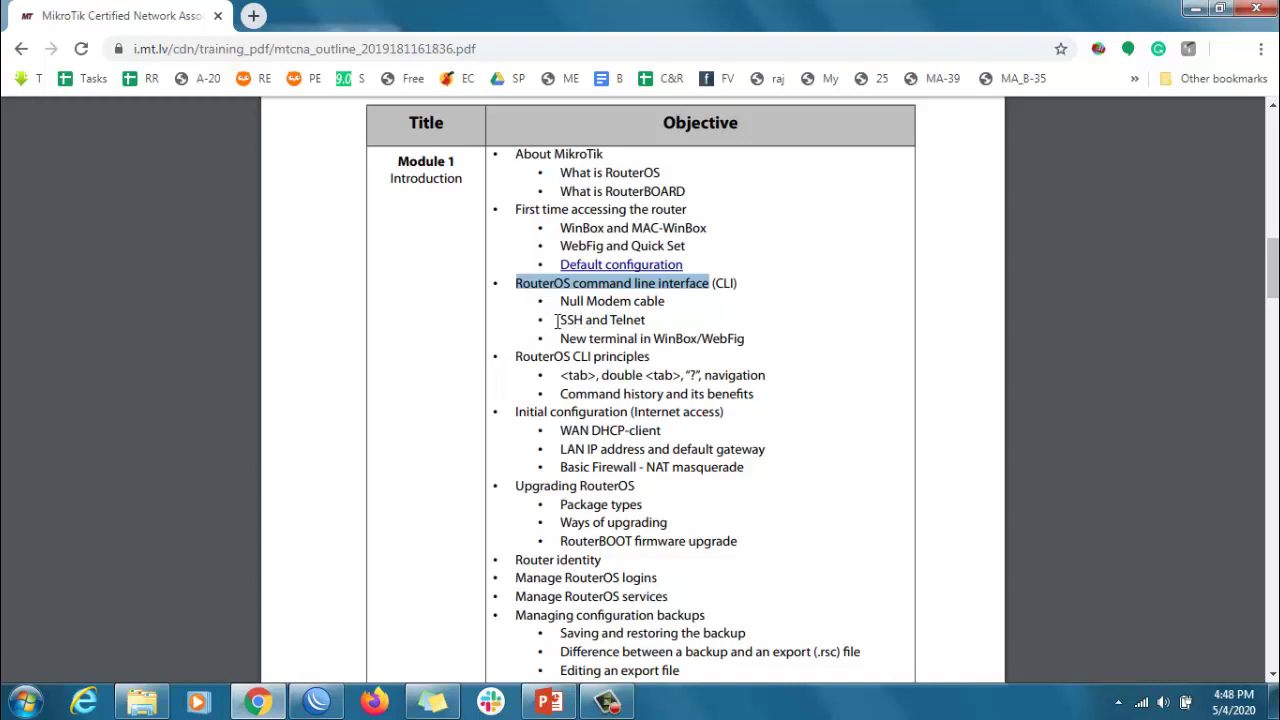
- Select the 'SSH and Telnet' text under the RouterOS command line interface in the MTCNA outline PDF
drag(556, 320, 660, 330)
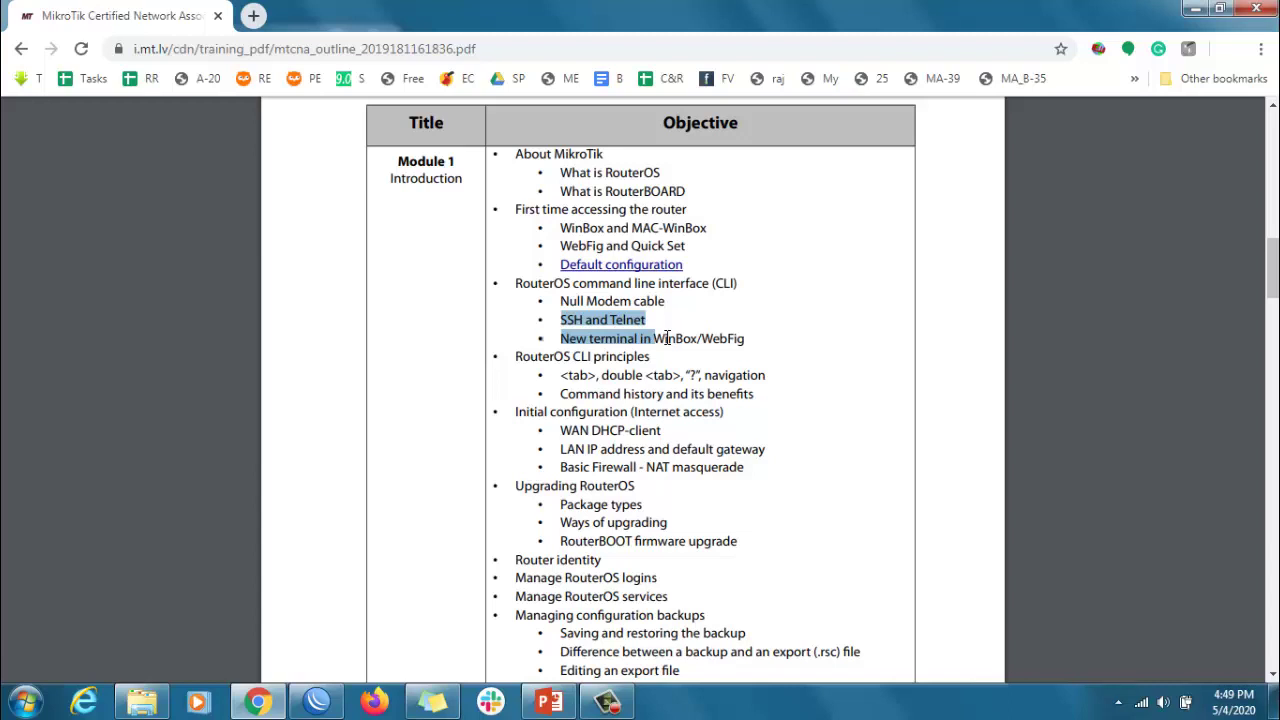
- Search 'putty download', go to putty.org's latest release page and download putty-64bit-0.73-installer.msi
click(253, 15)
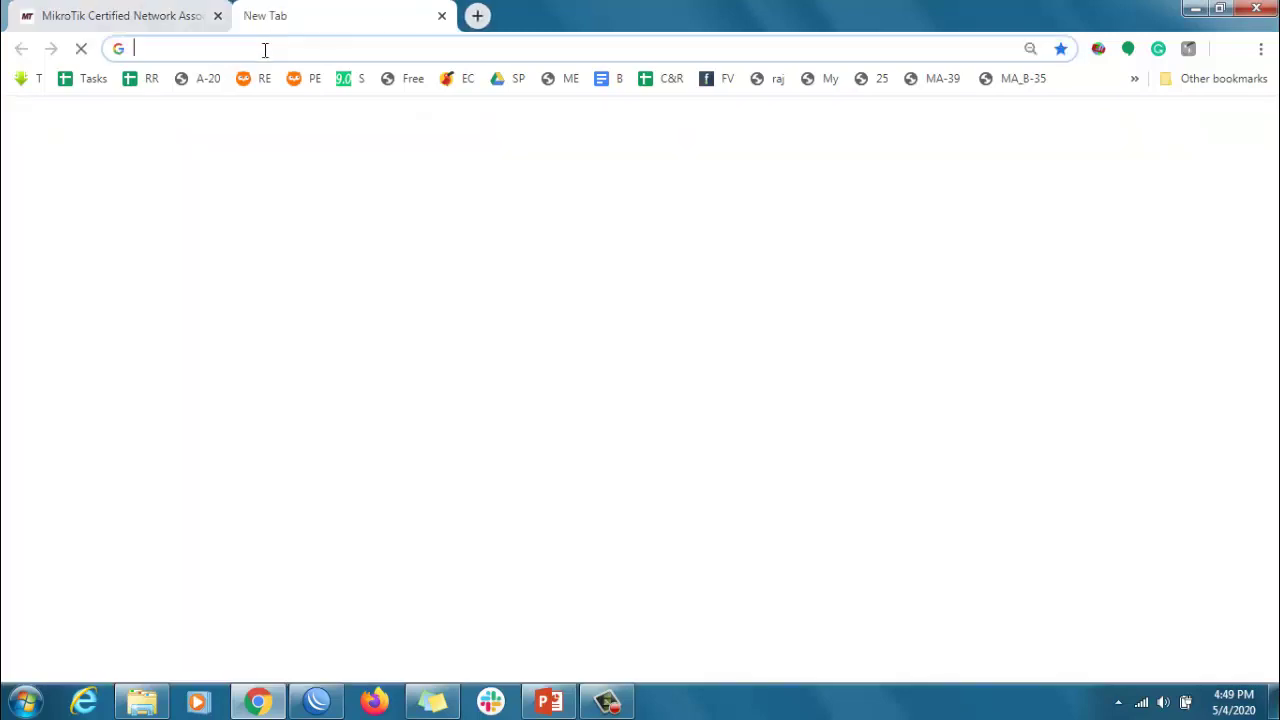
text(putty)
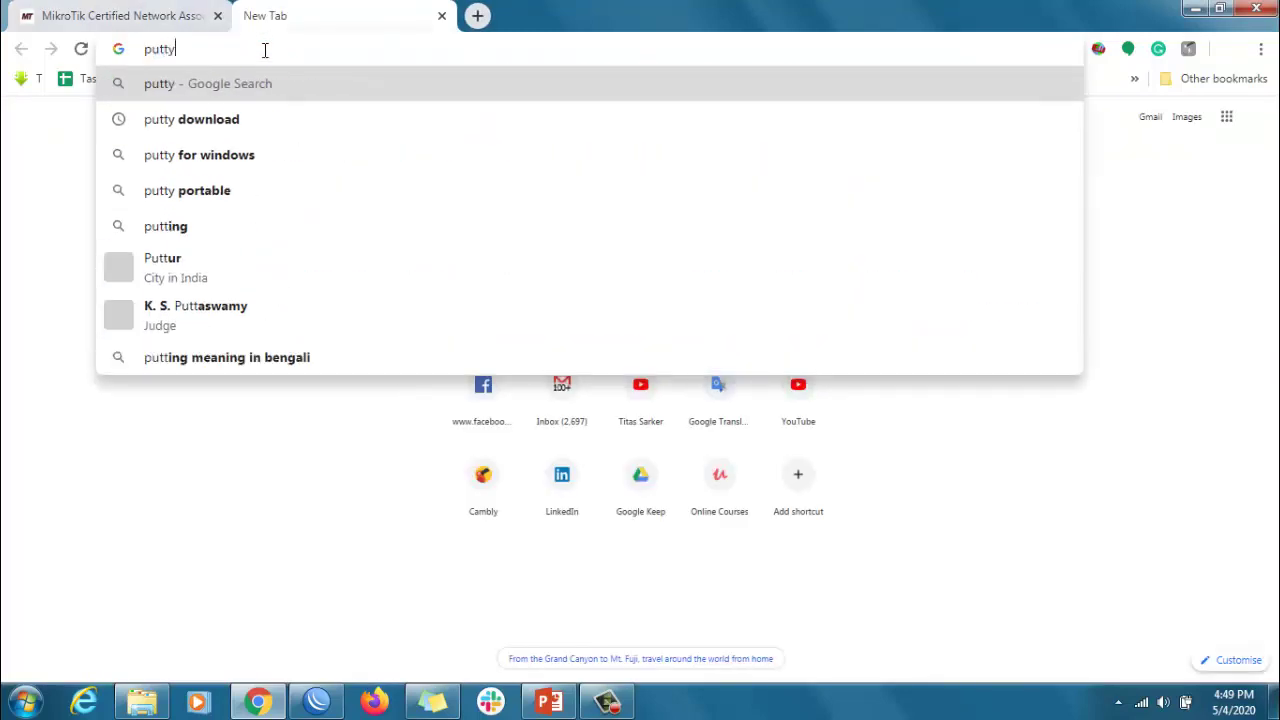
key(Down)
key(Return)
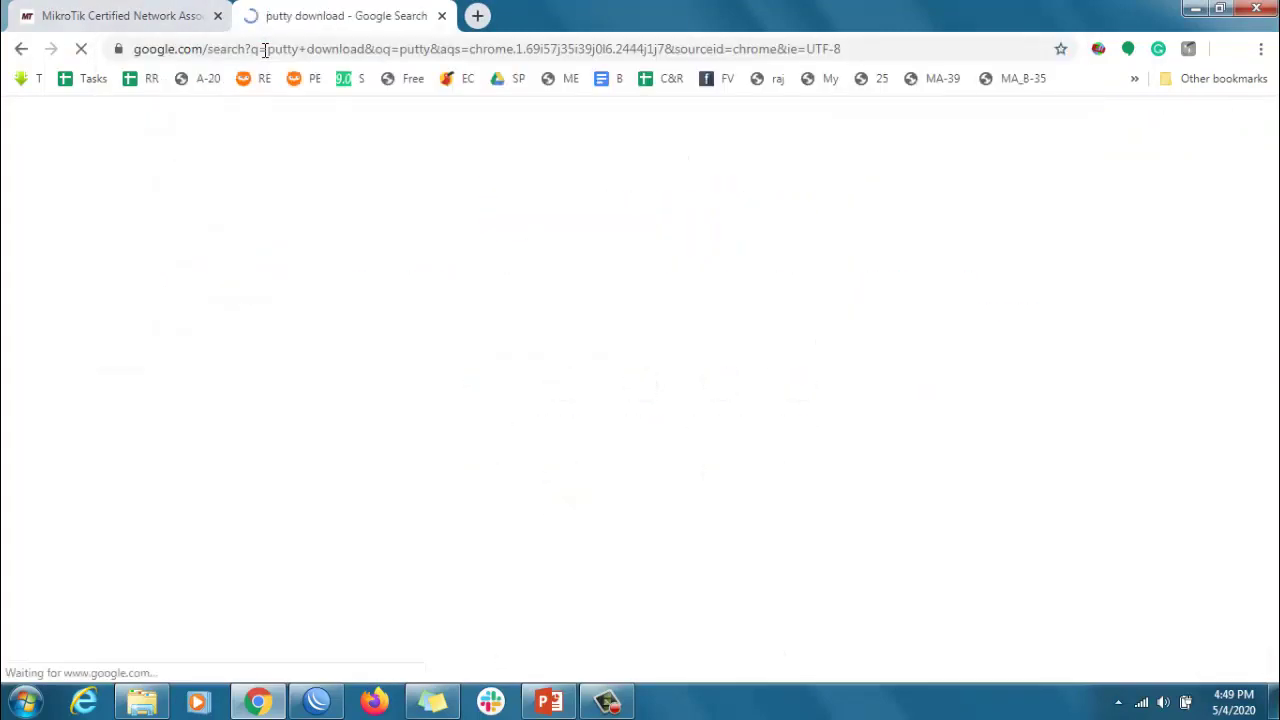
click(380, 294)
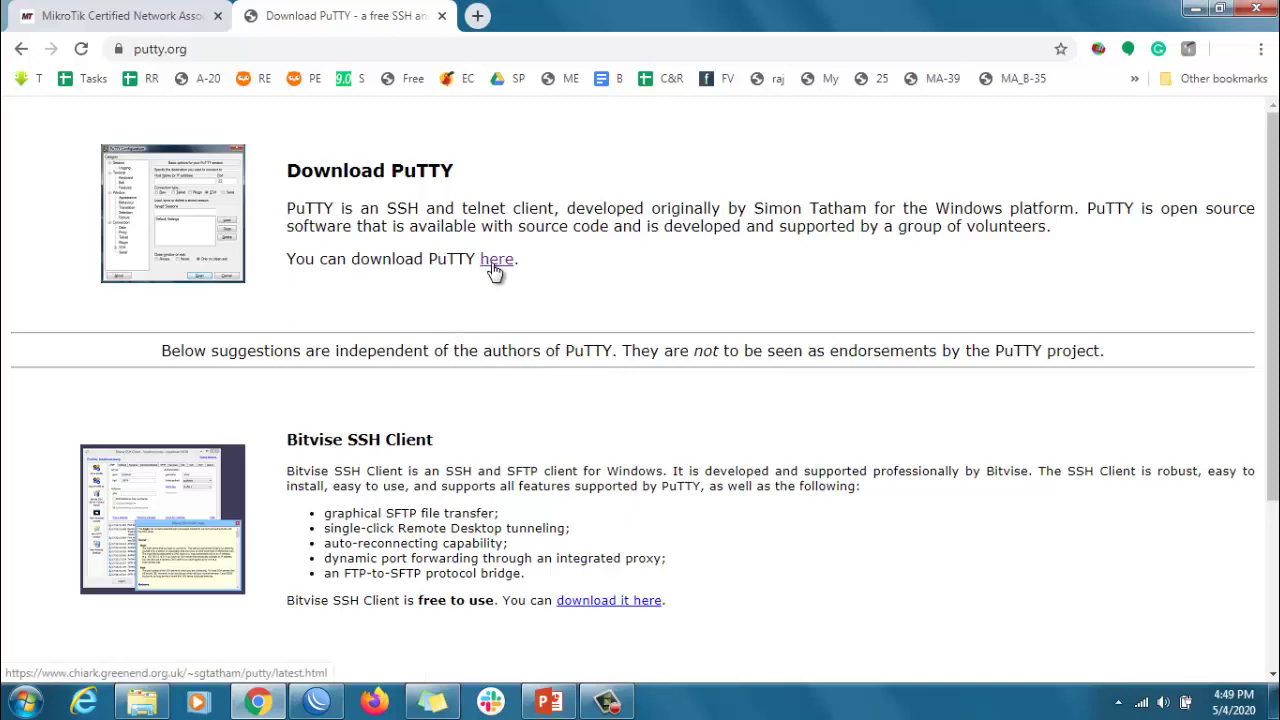
click(494, 268)
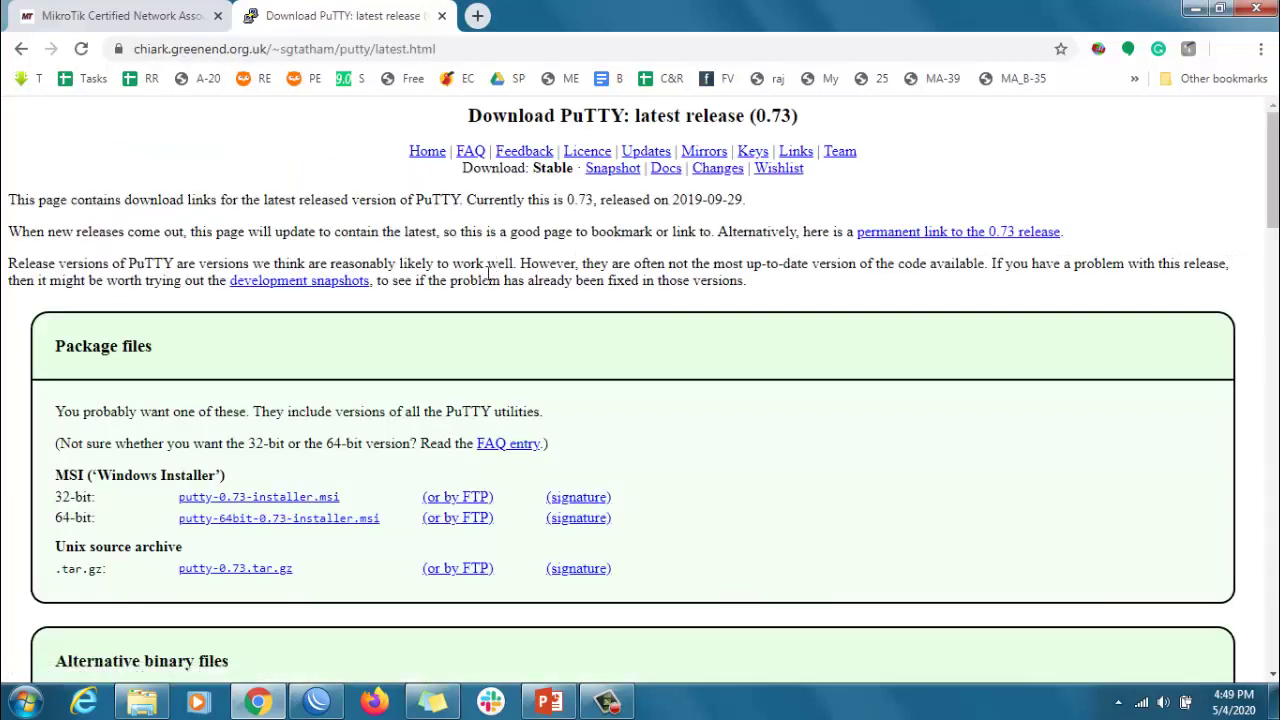
click(326, 520)
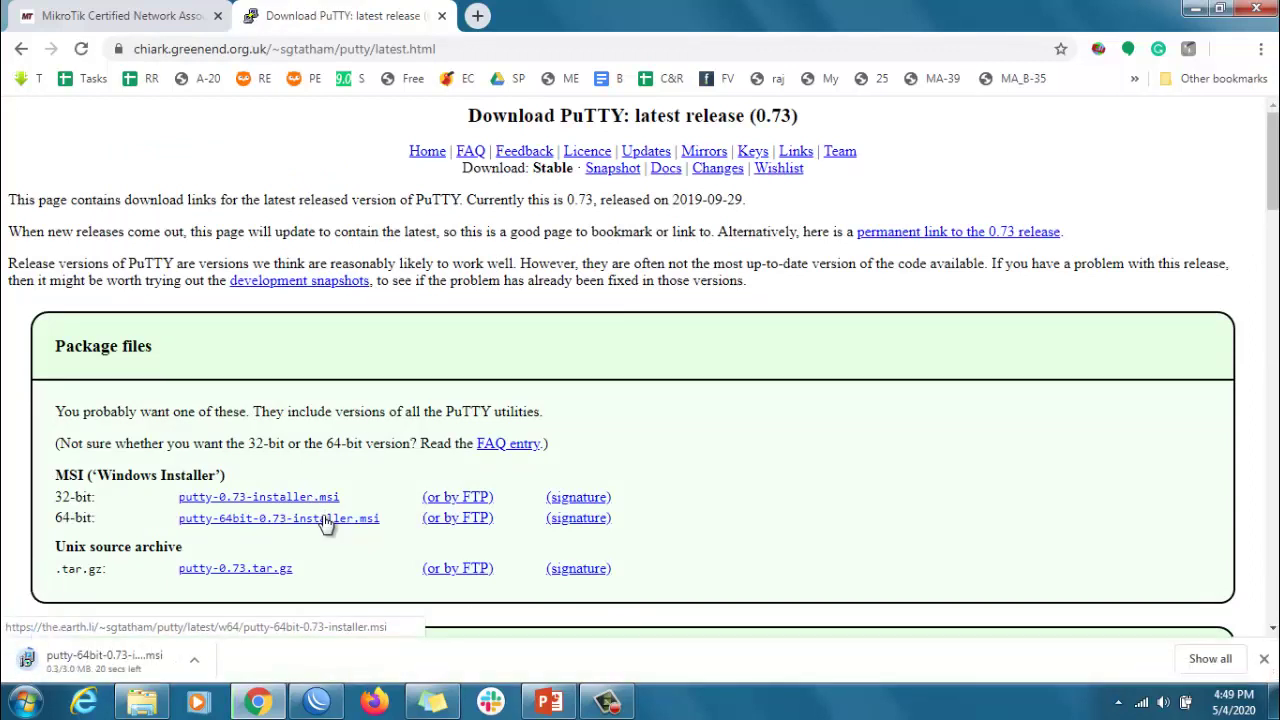
- Bring WinBox up full-screen and open the System > Users list
click(316, 702)
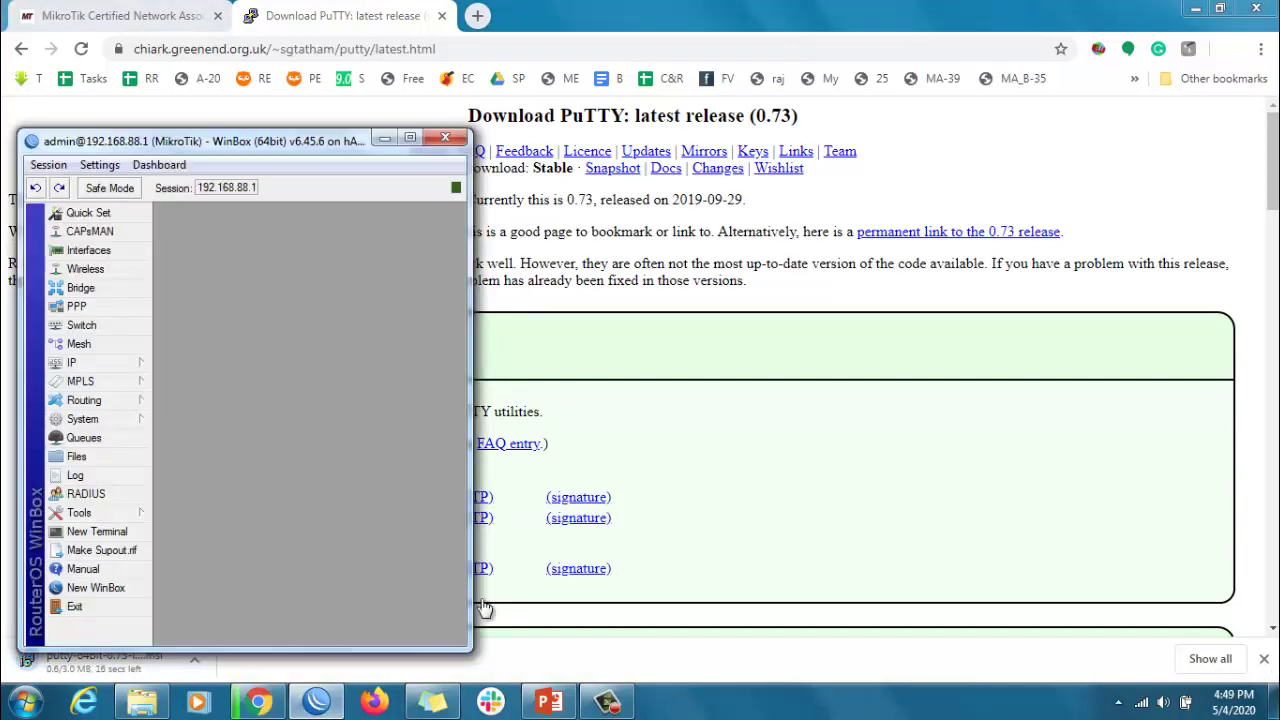
drag(375, 140, 752, 128)
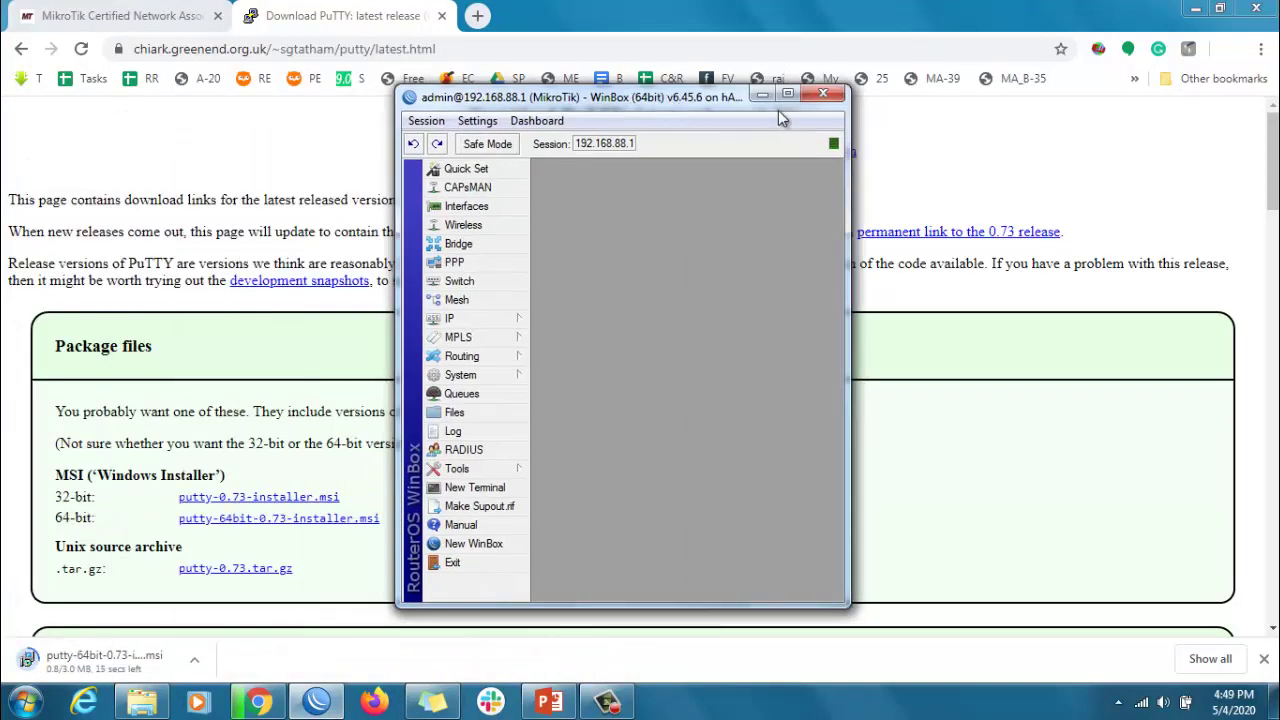
click(788, 93)
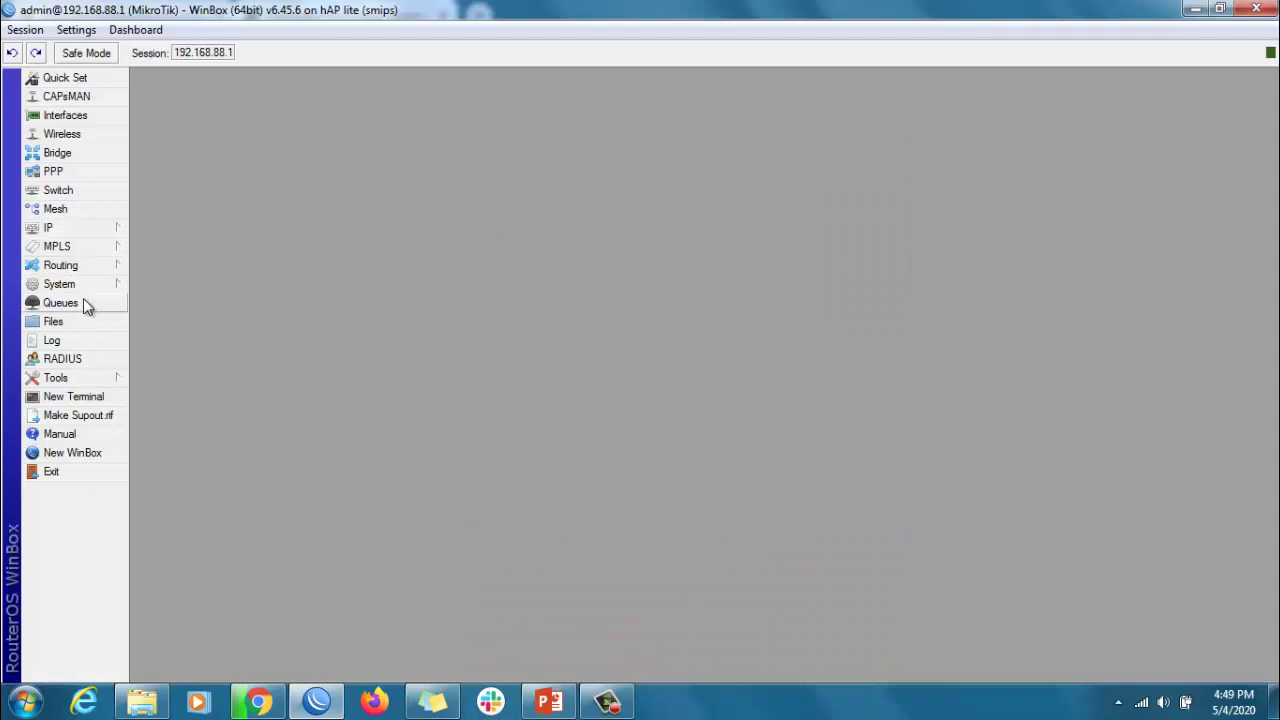
click(60, 284)
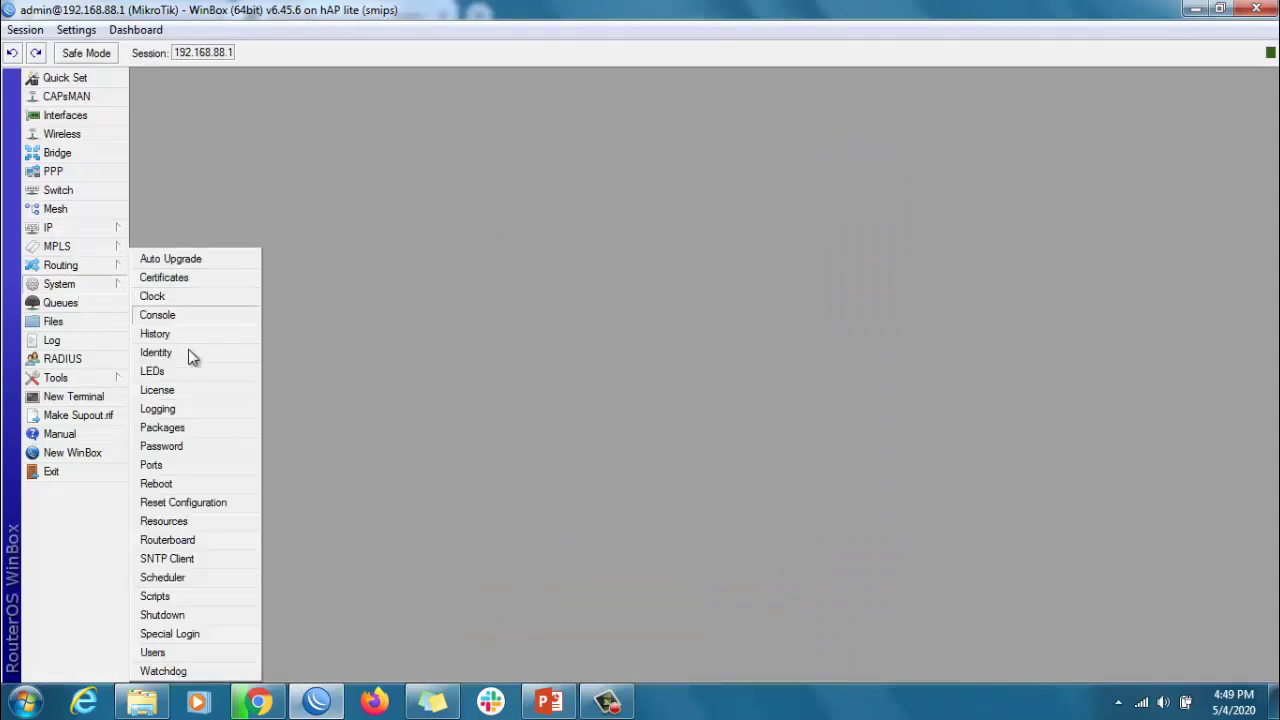
click(177, 652)
- Set and confirm a new password for the admin user, then minimize WinBox
double_click(511, 304)
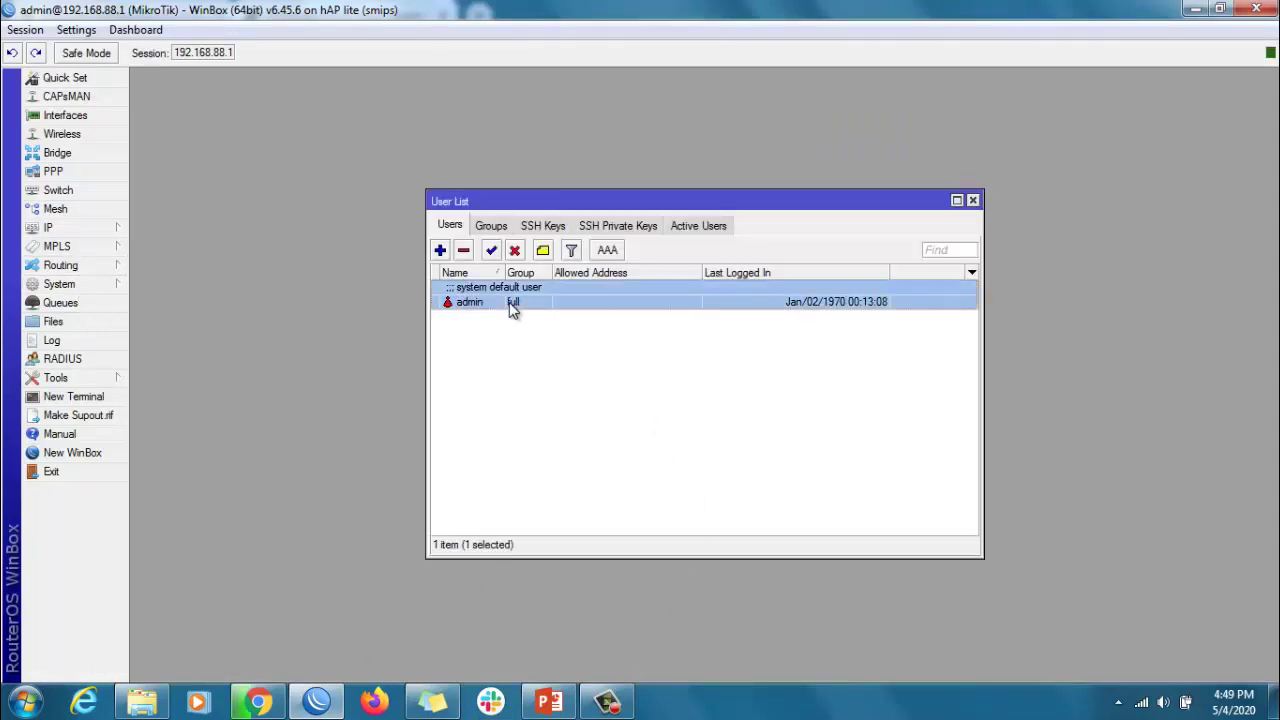
click(812, 461)
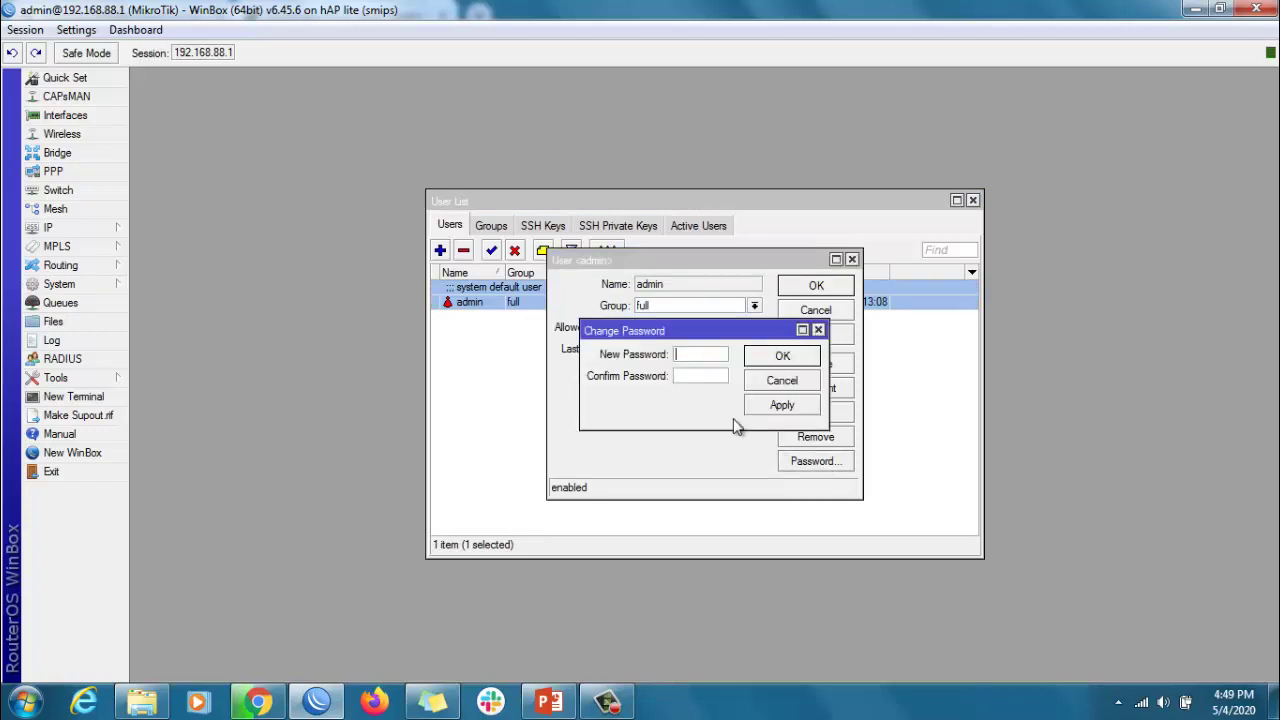
text(12)
click(705, 378)
text(123456)
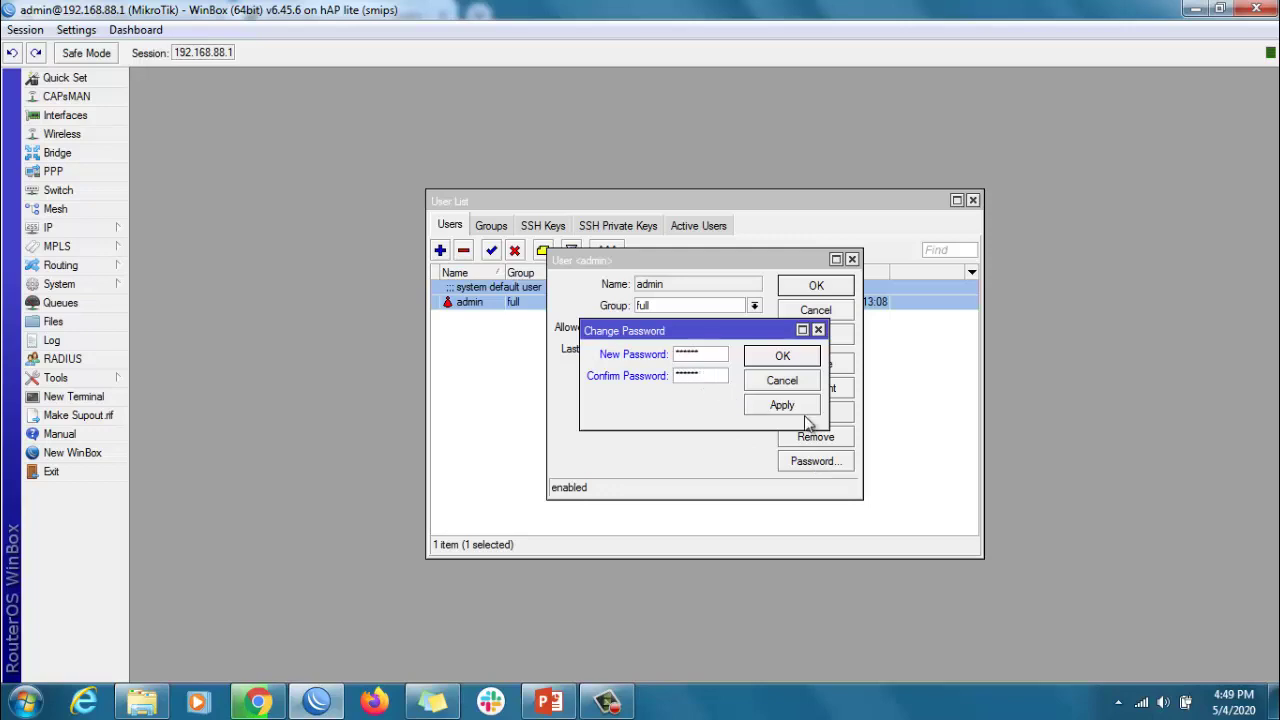
click(786, 402)
click(783, 358)
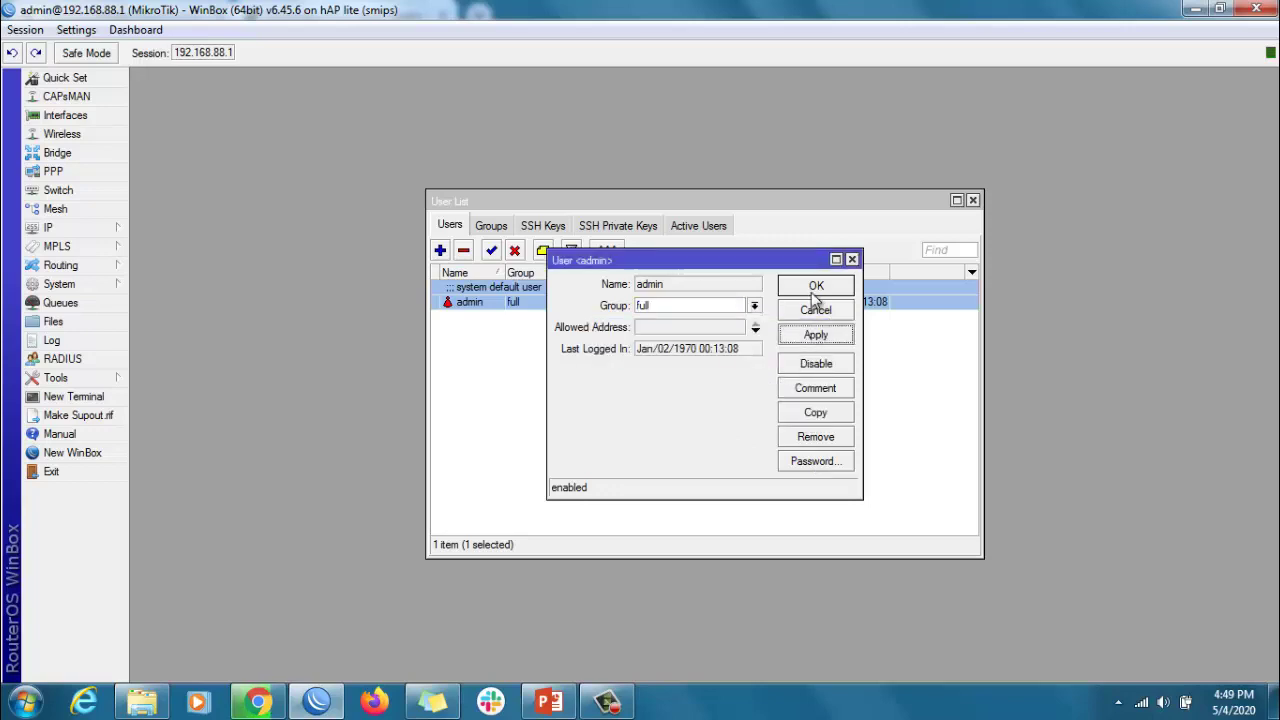
click(814, 287)
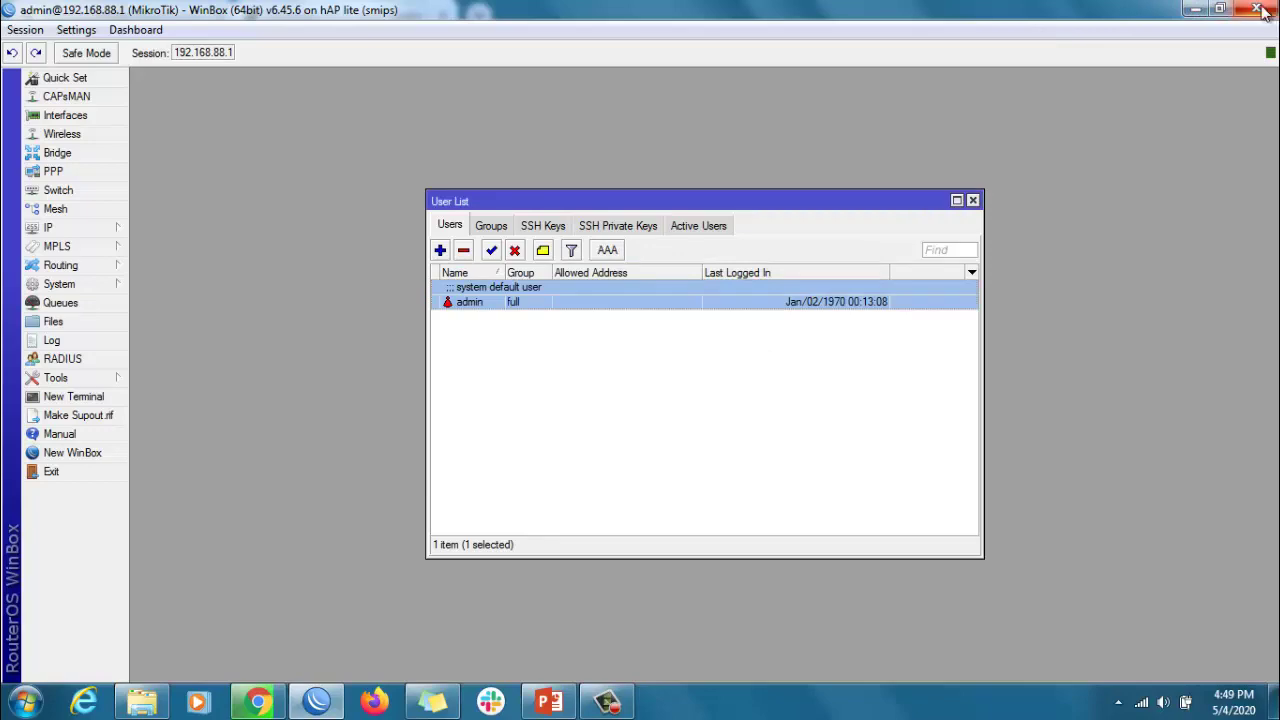
click(1197, 12)
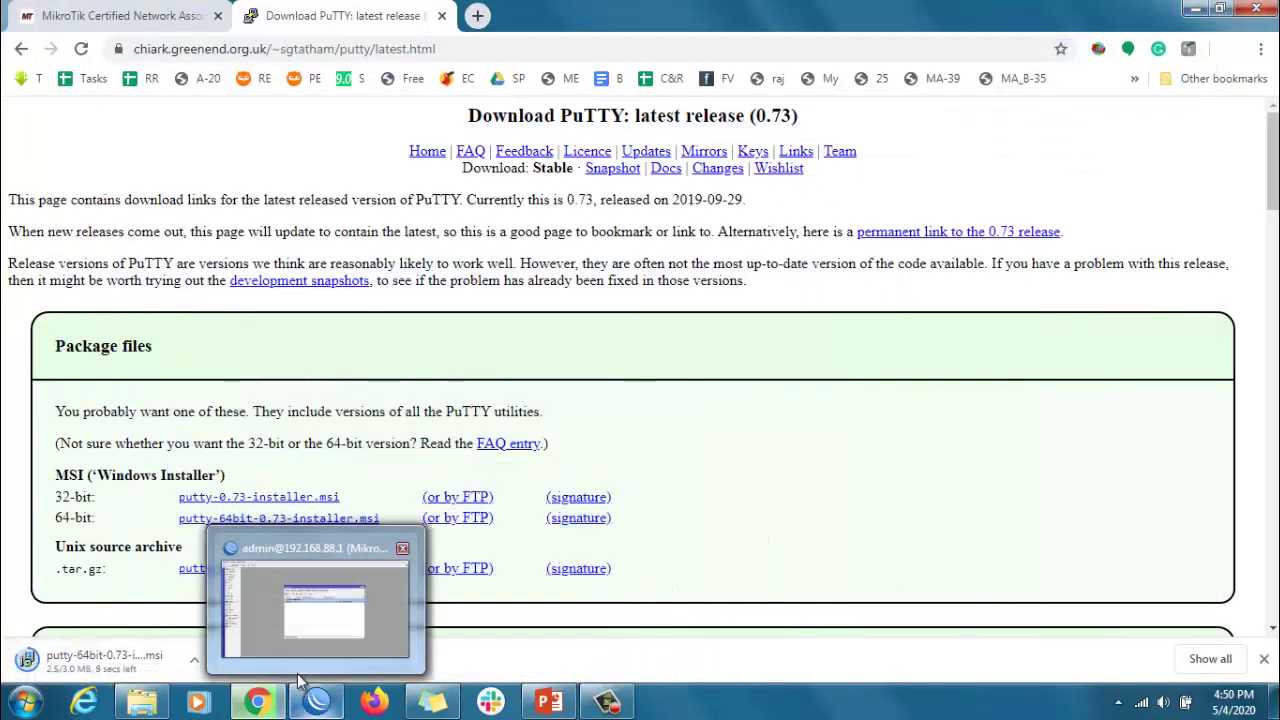
- Show the downloaded putty-64bit-0.73 installer in Downloads and run it past the security warning
click(316, 700)
click(195, 661)
click(239, 603)
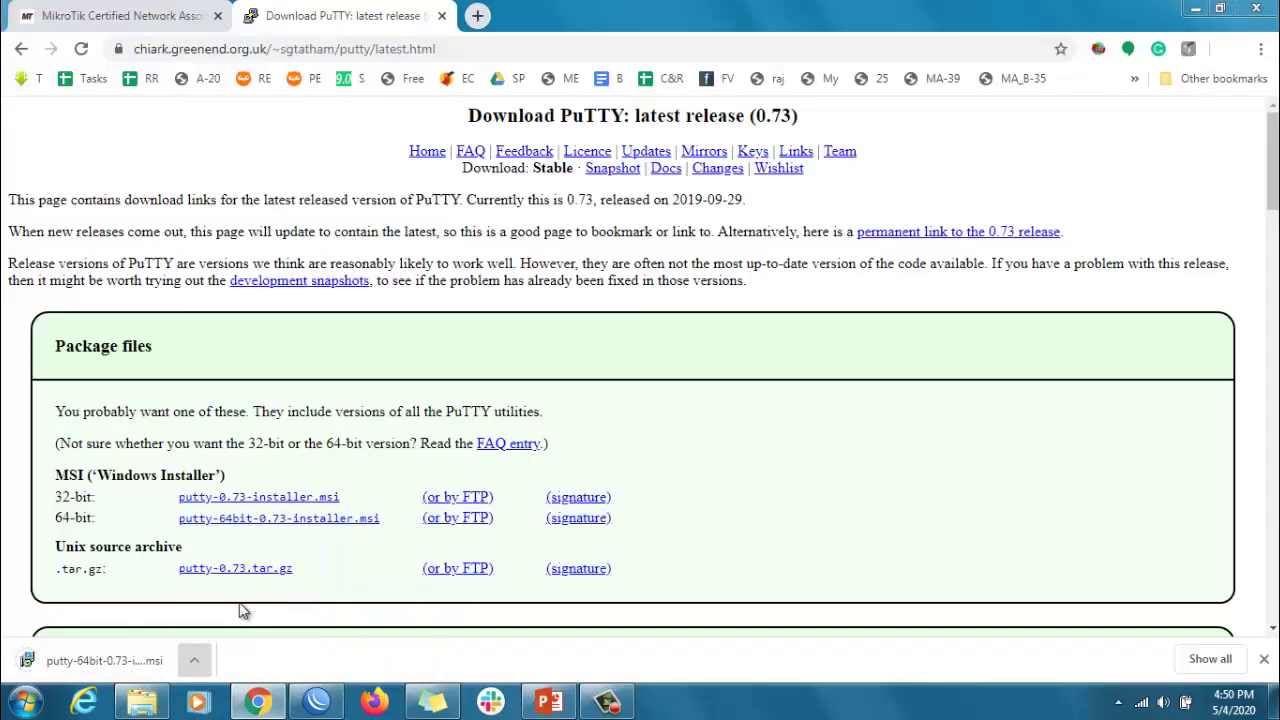
right_click(345, 194)
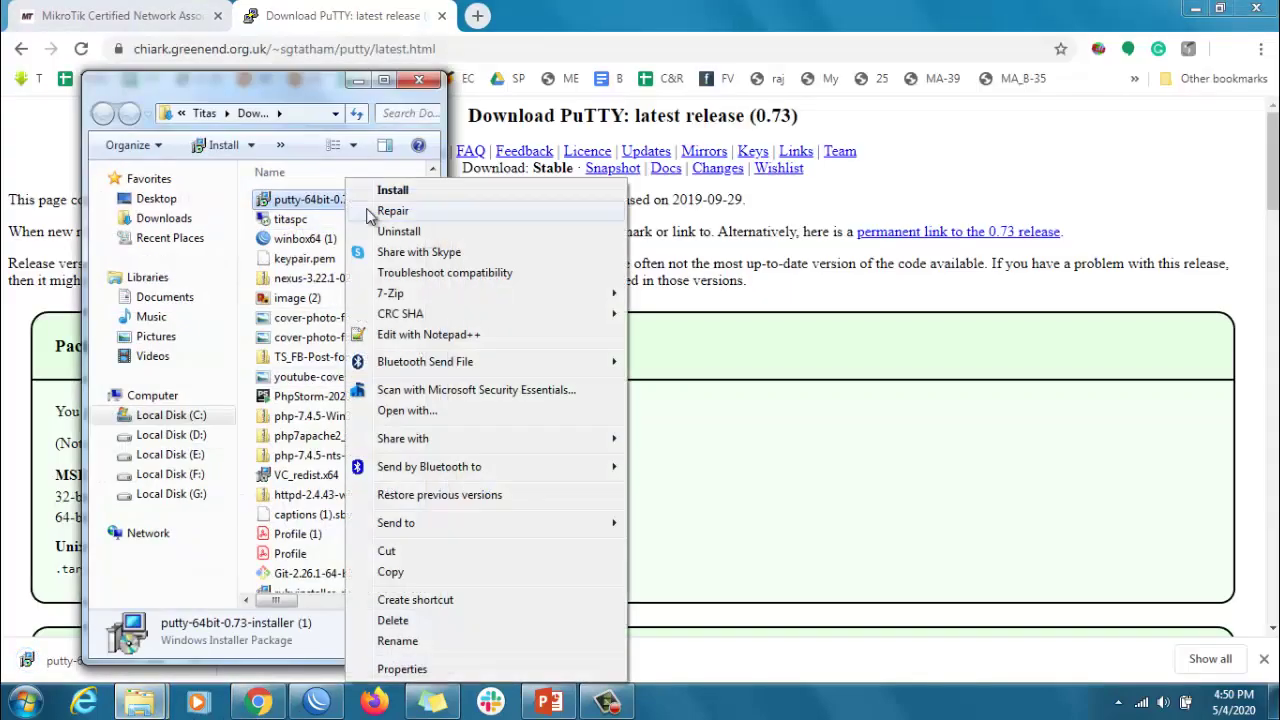
click(397, 190)
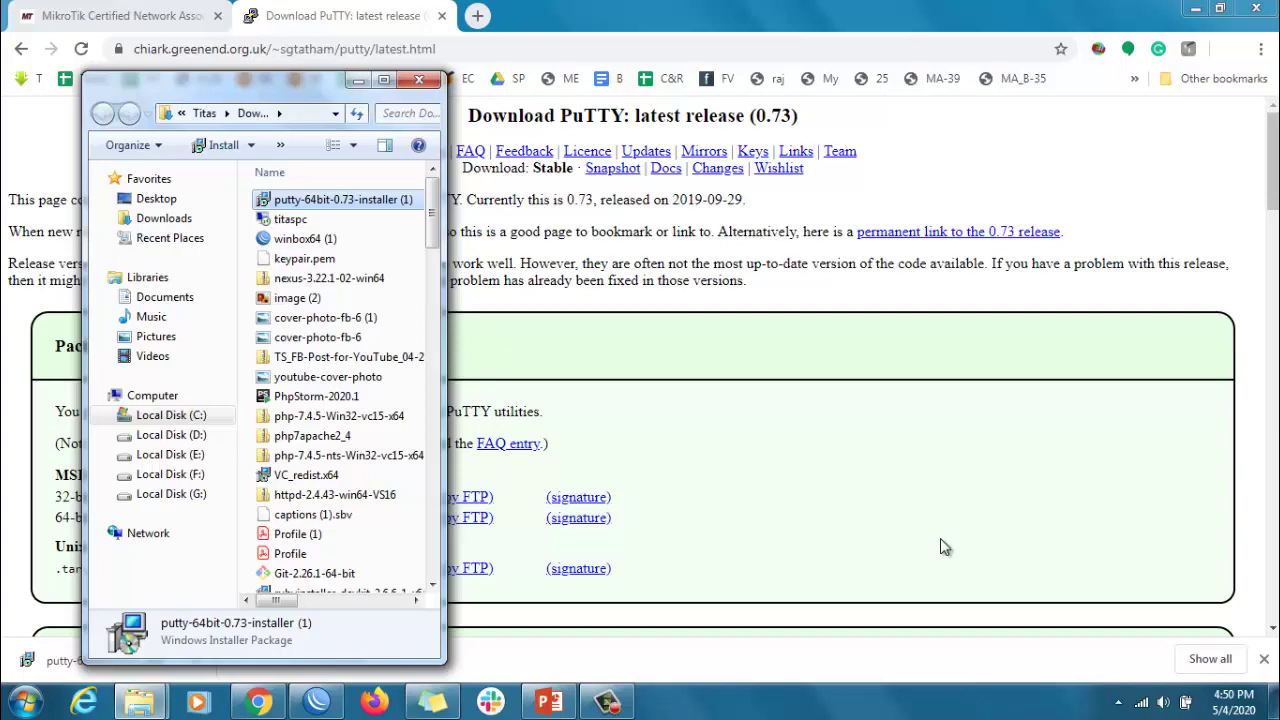
click(686, 368)
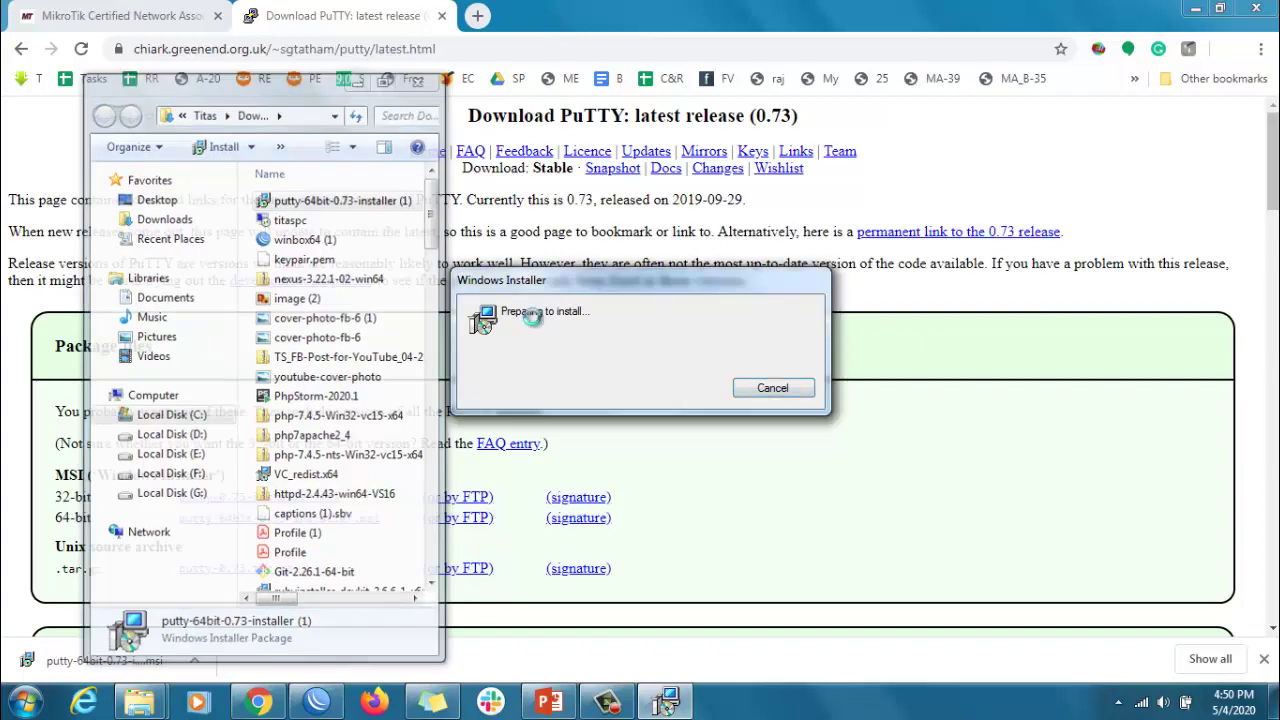
- Install PuTTY 0.73 (64-bit) with the default folder and features, then close the README
click(358, 80)
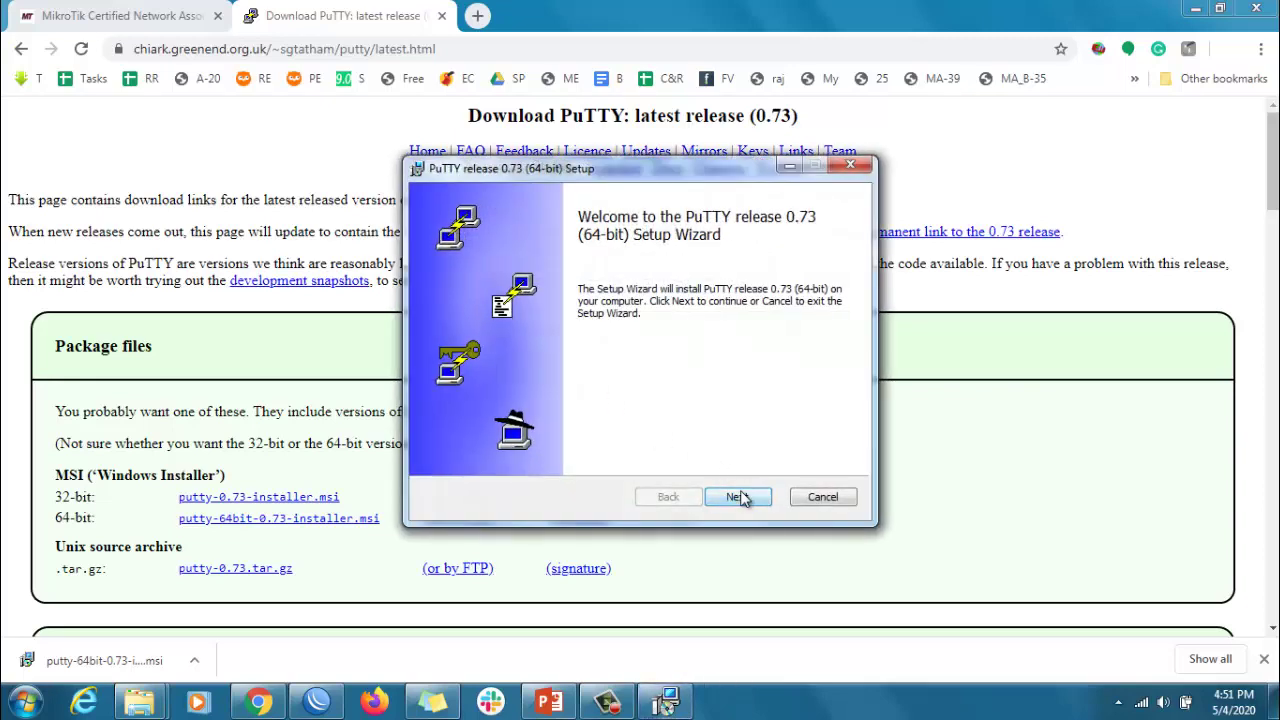
click(737, 497)
click(737, 497)
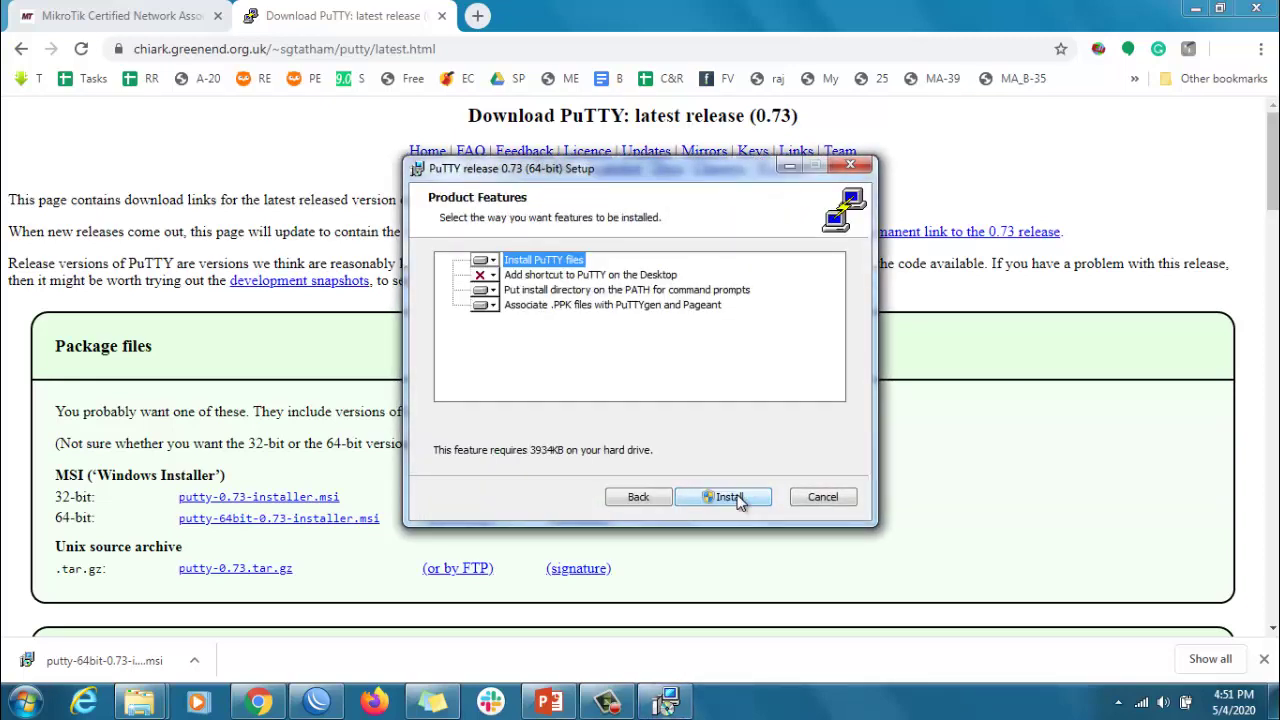
click(737, 497)
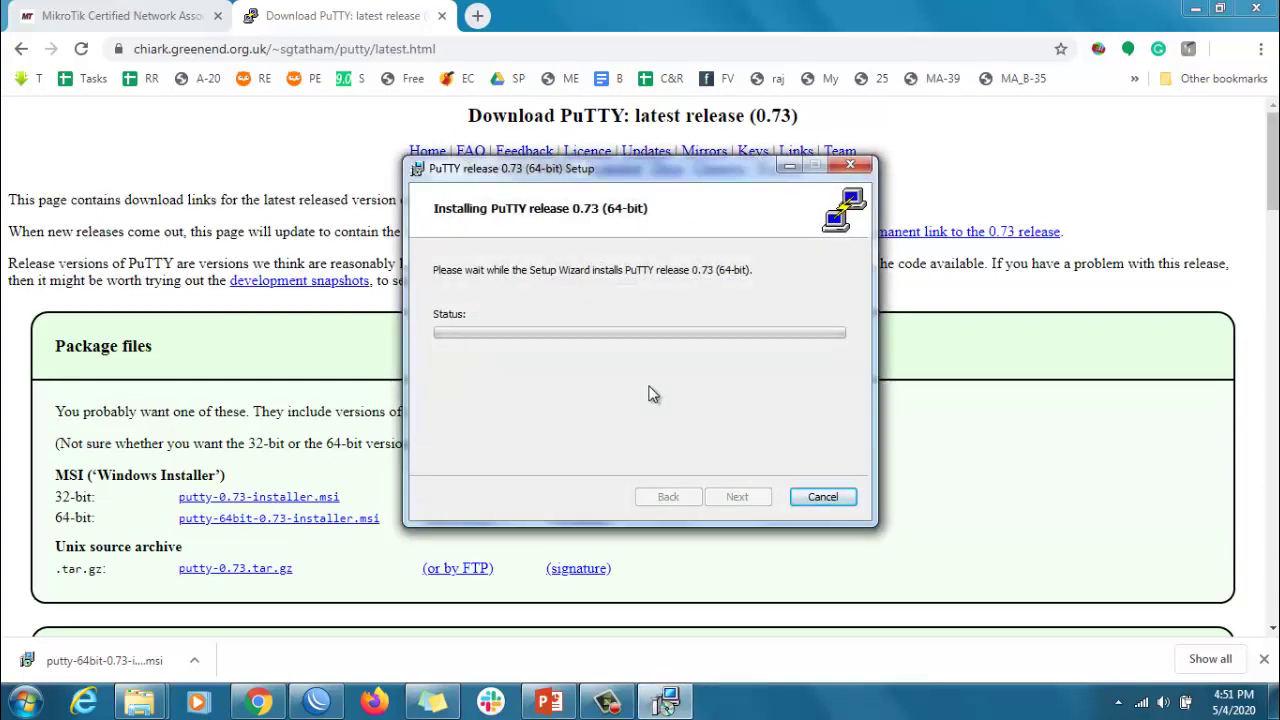
click(737, 494)
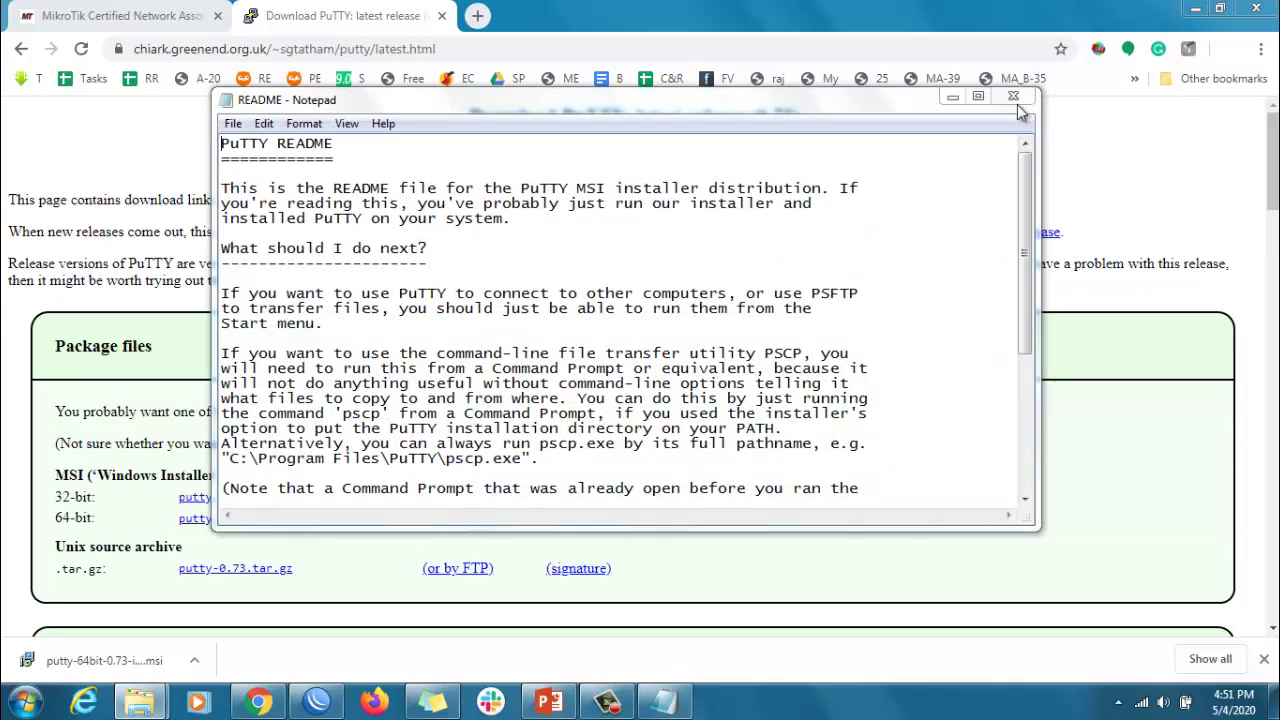
click(1005, 101)
- Launch PuTTY and connect over SSH to 192.168.88.1 port 22, accepting the router's host key
key(super)
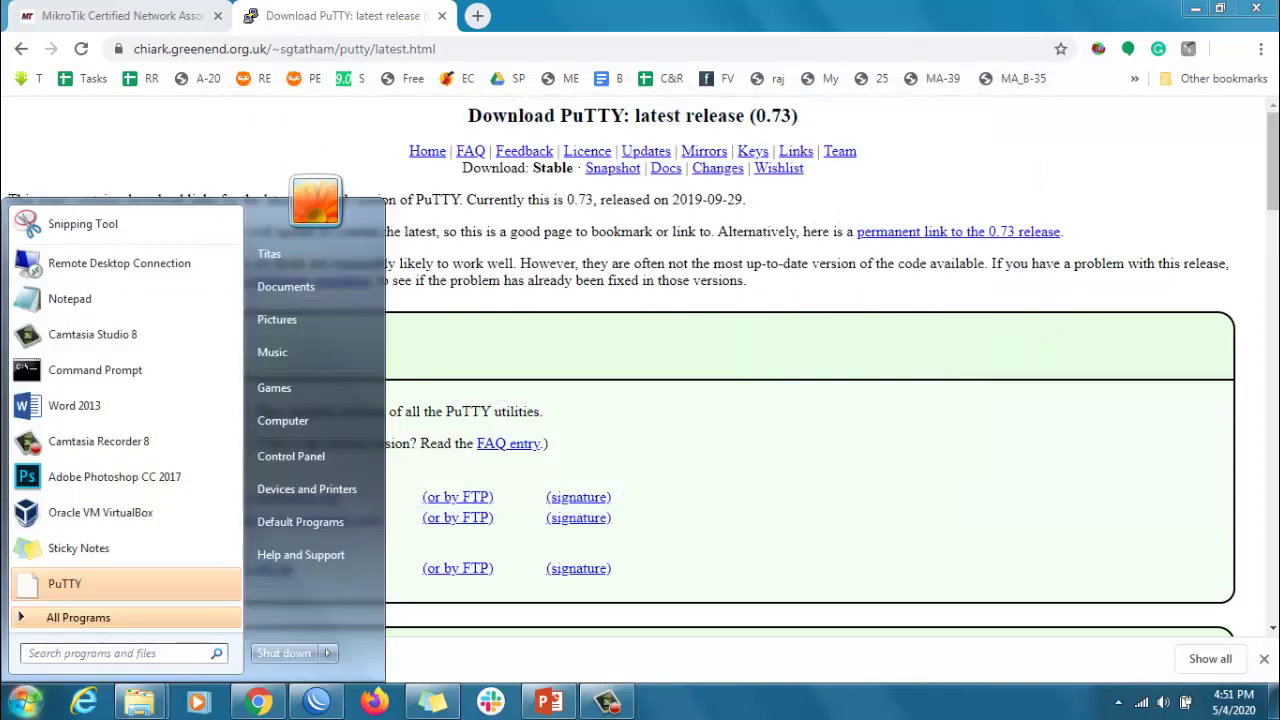
click(55, 583)
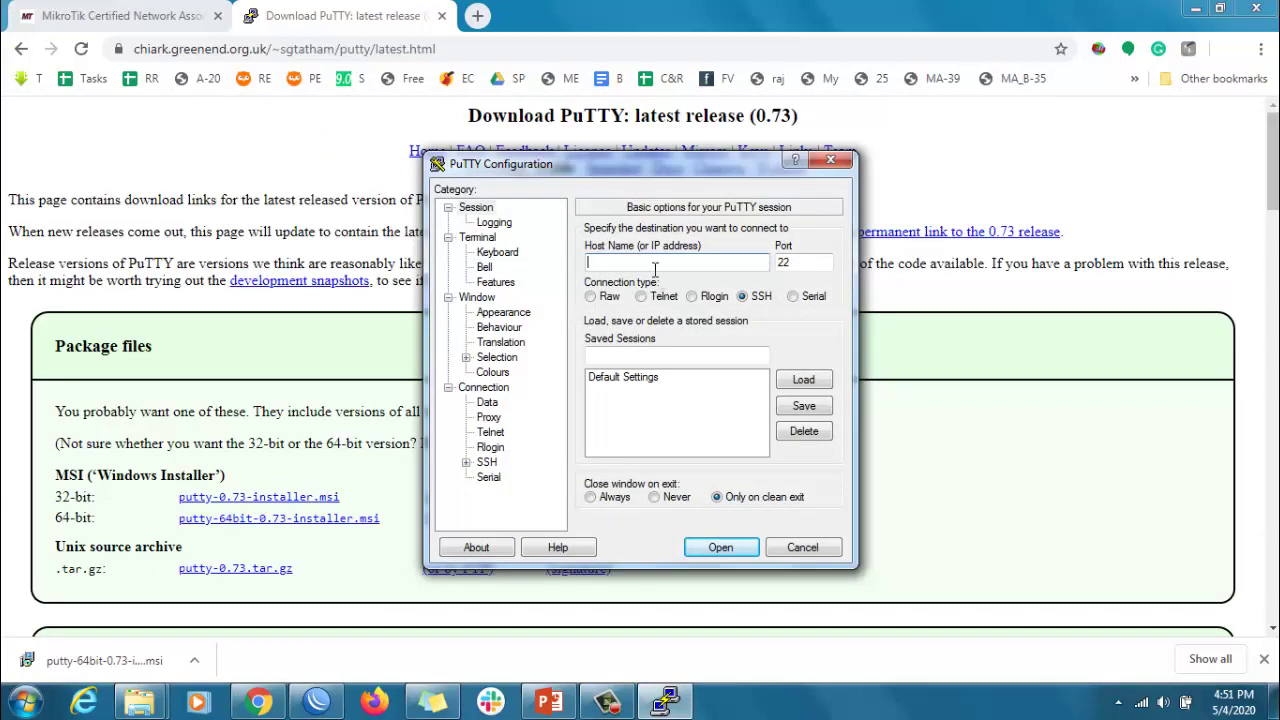
text(192.168.88.1)
drag(794, 262, 773, 261)
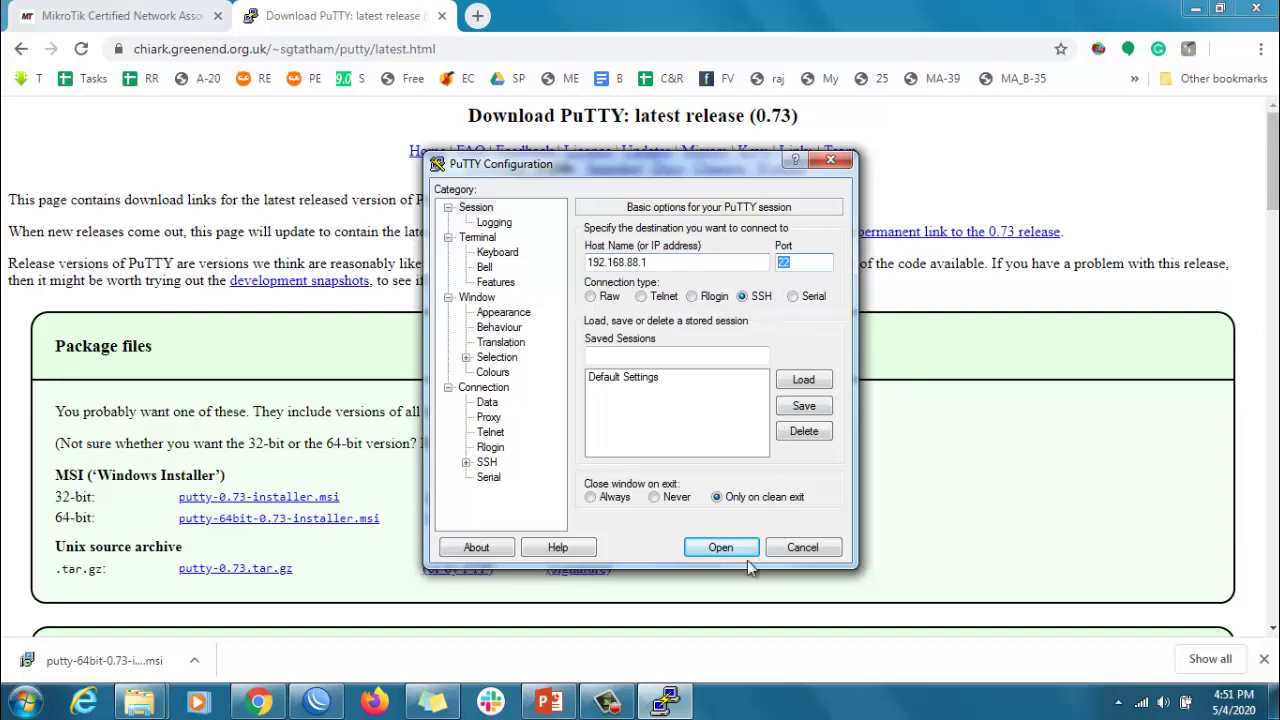
click(721, 548)
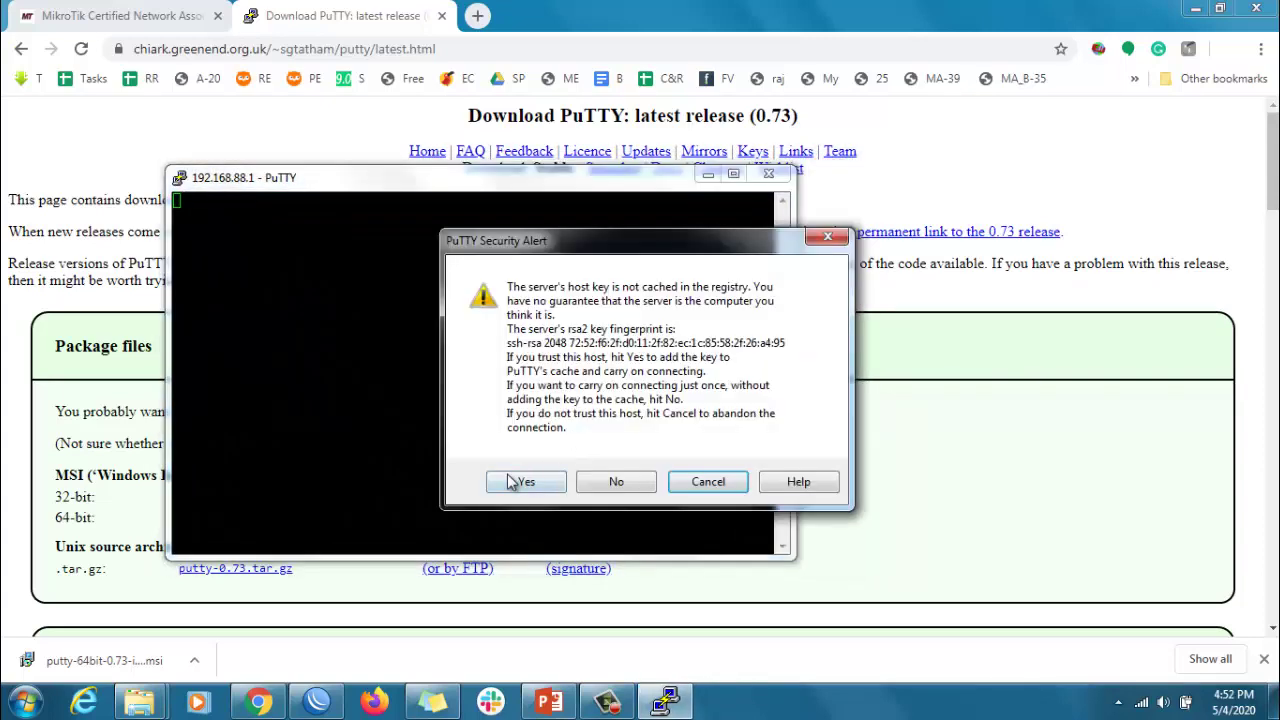
click(525, 482)
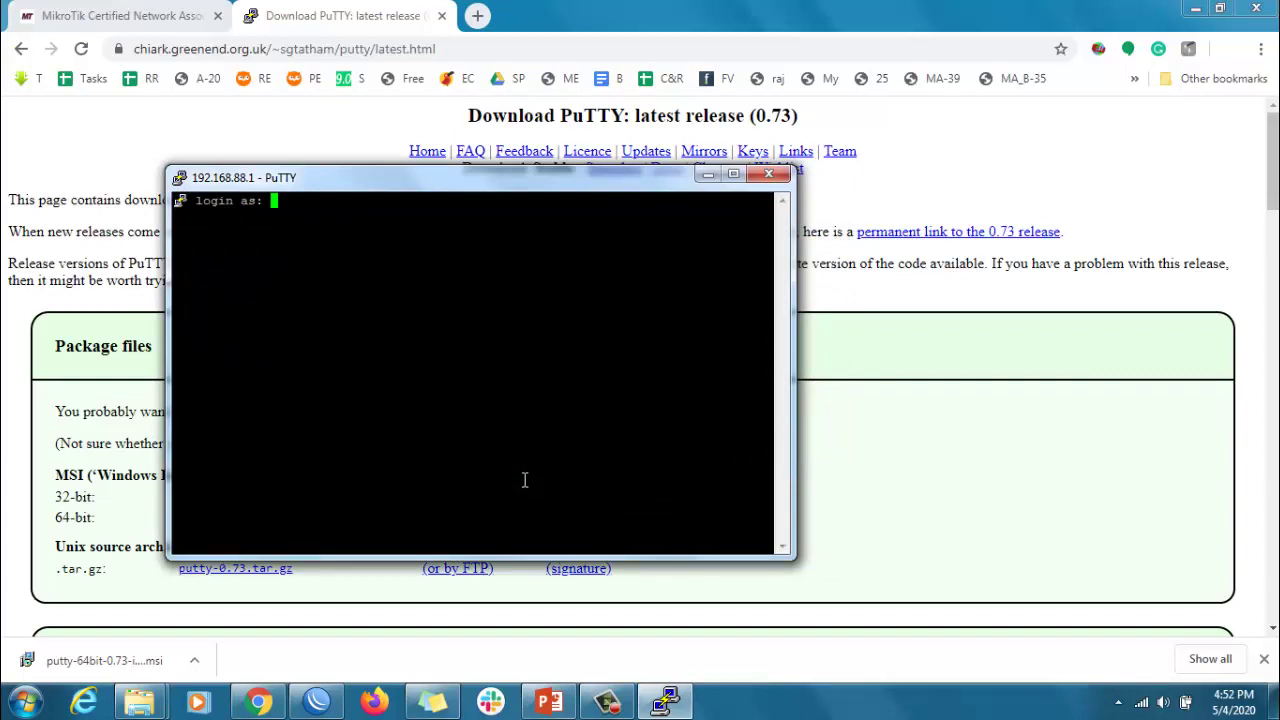
- Log in as admin over SSH and run 'ip address print', showing 192.168.88.1/24 on bridge
text(admin)
key(Return)
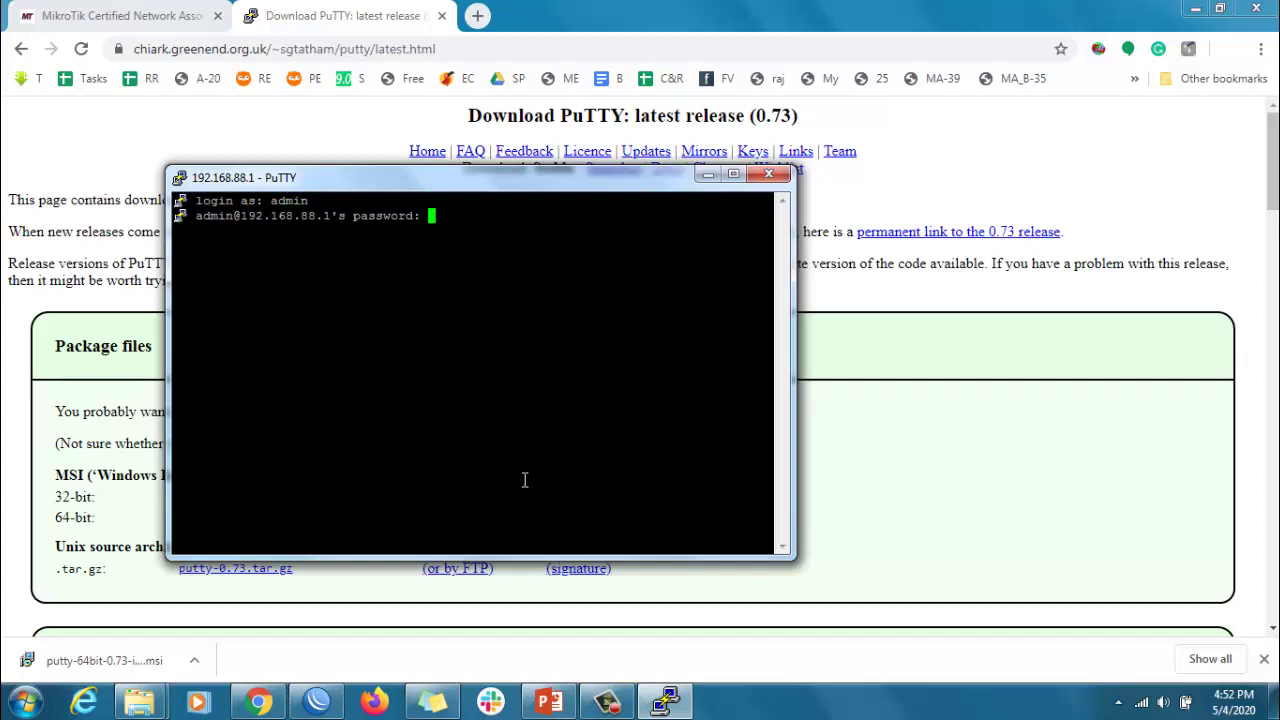
key(Return)
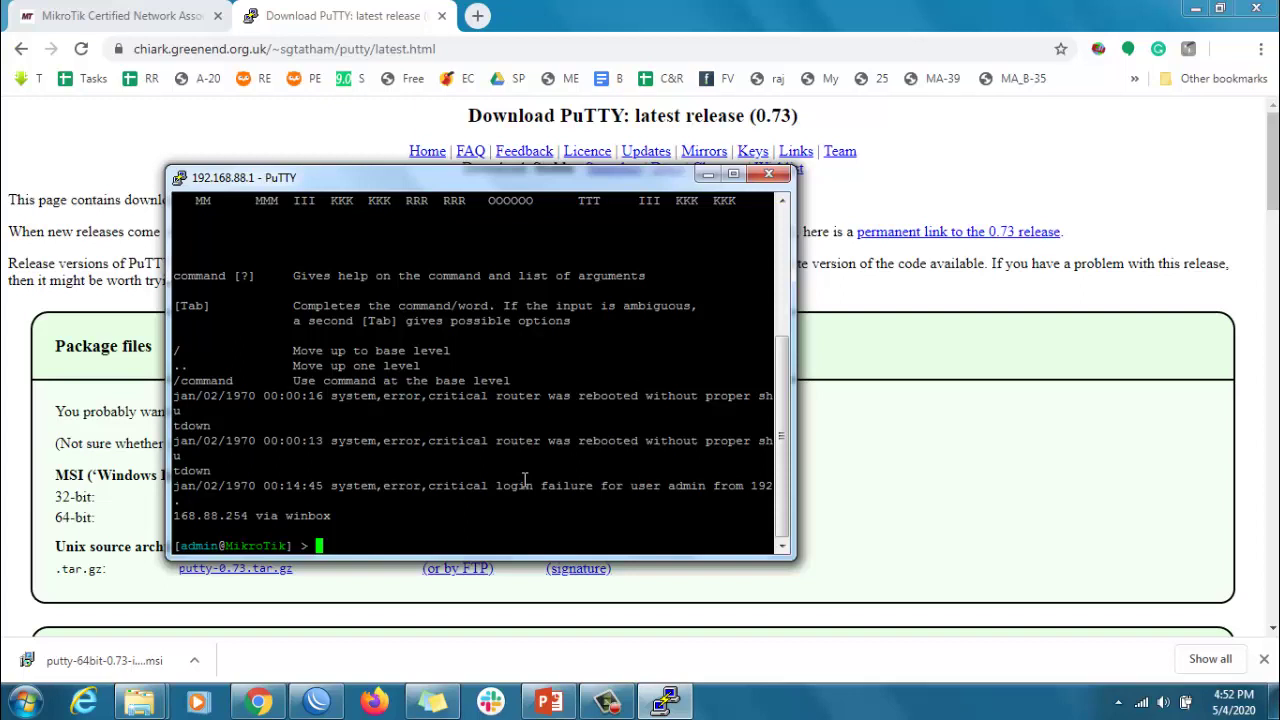
text(ip address print)
key(Return)
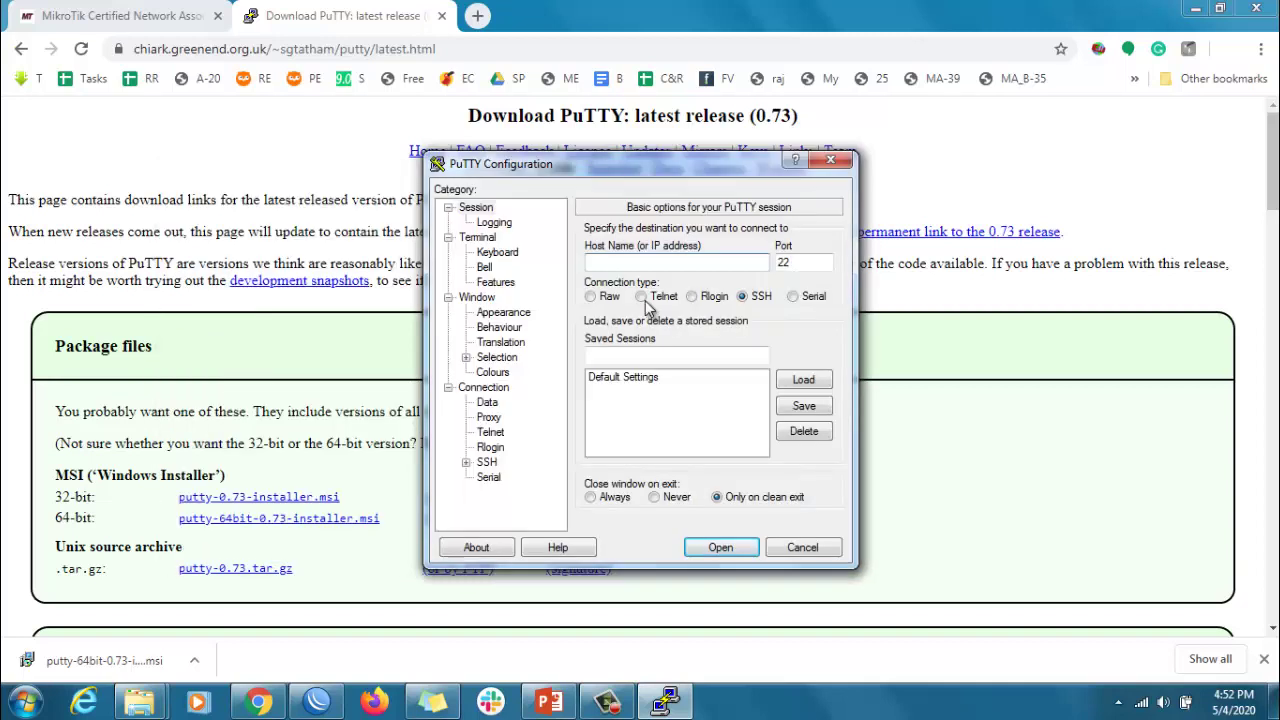
- Switch PuTTY to Telnet and connect to 192.168.88.1 on port 23
click(640, 297)
click(645, 262)
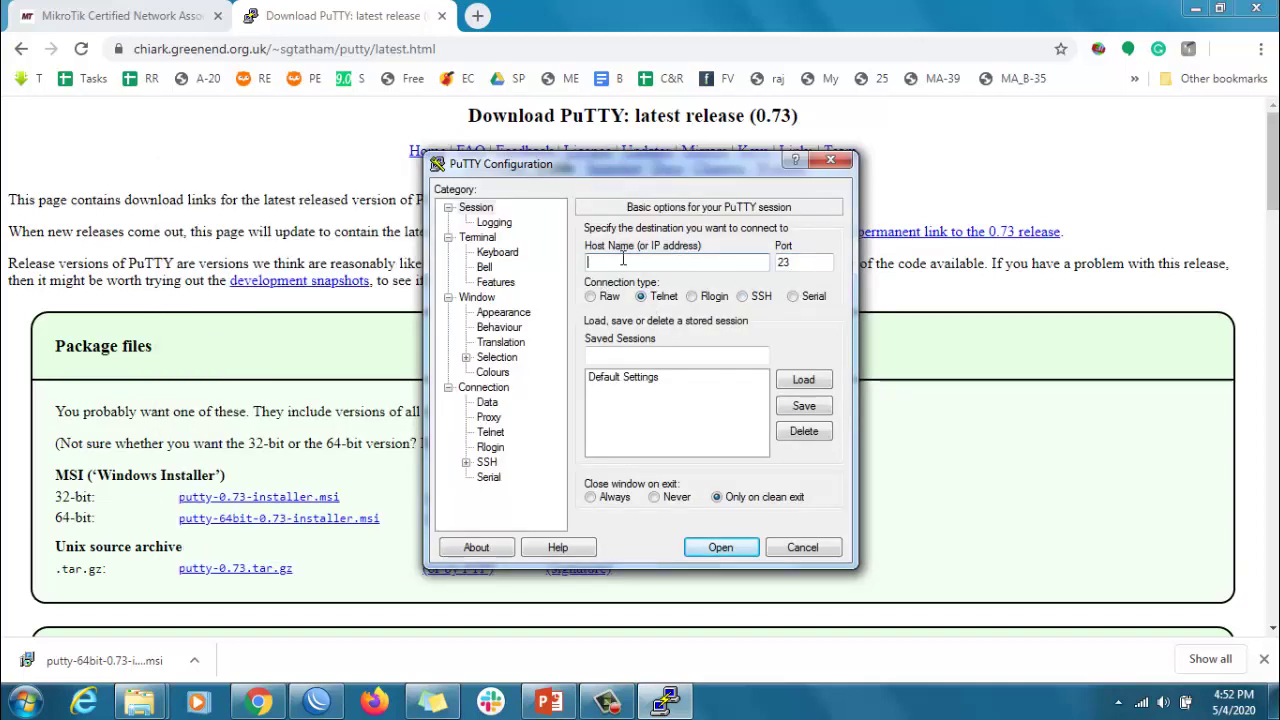
text(192.)
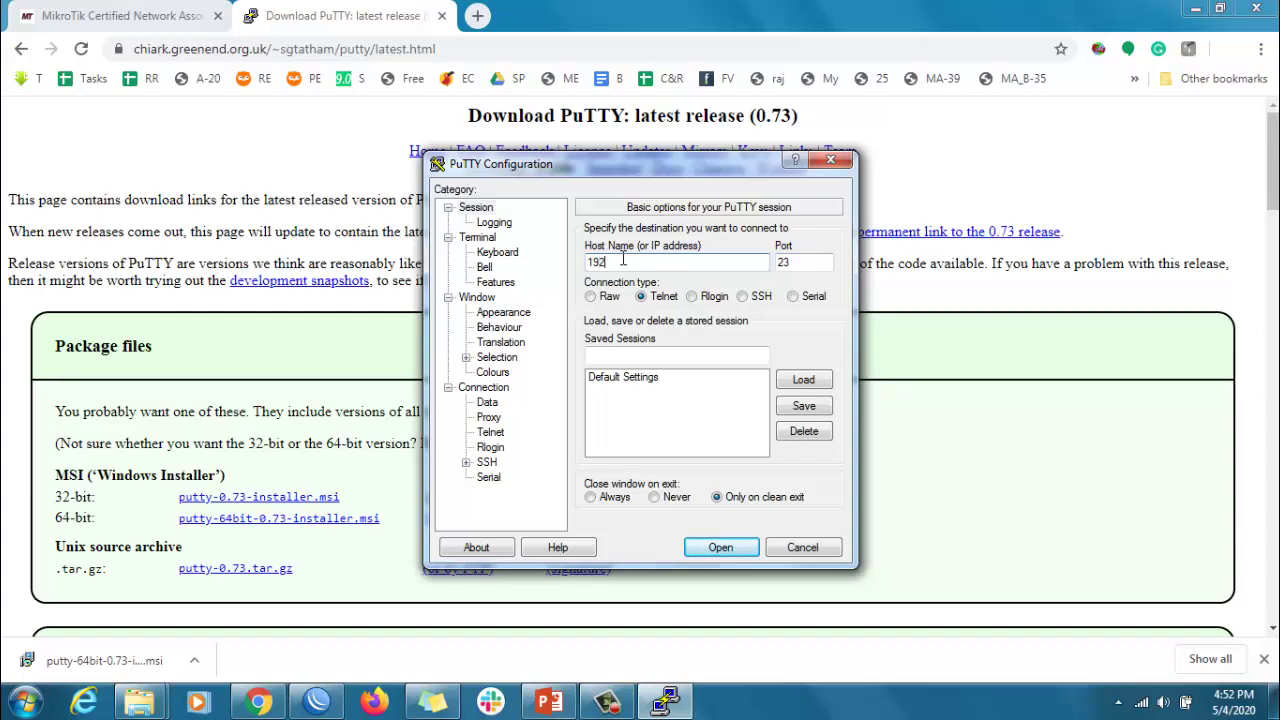
text(168.1)
key(BackSpace)
key(BackSpace)
text(.88.1)
click(722, 550)
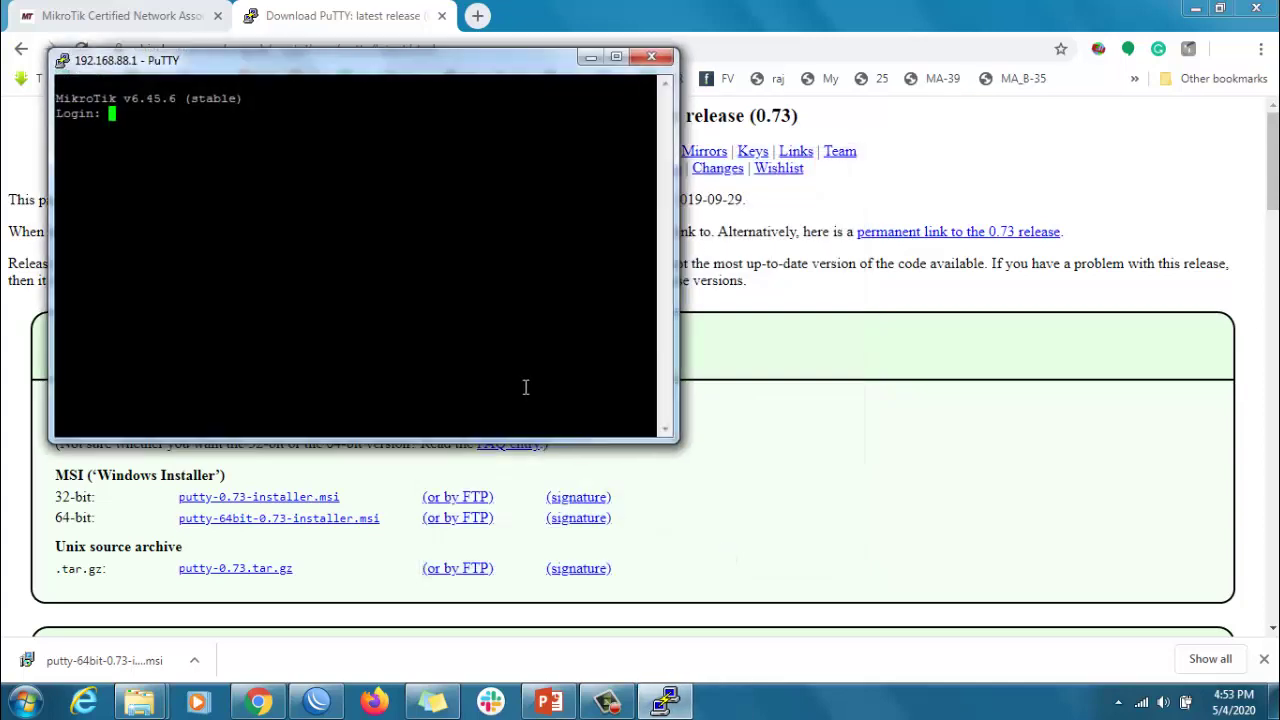
- Log in as admin over Telnet, retrying after a failed attempt, and run 'ip address print'
text(admin)
key(Return)
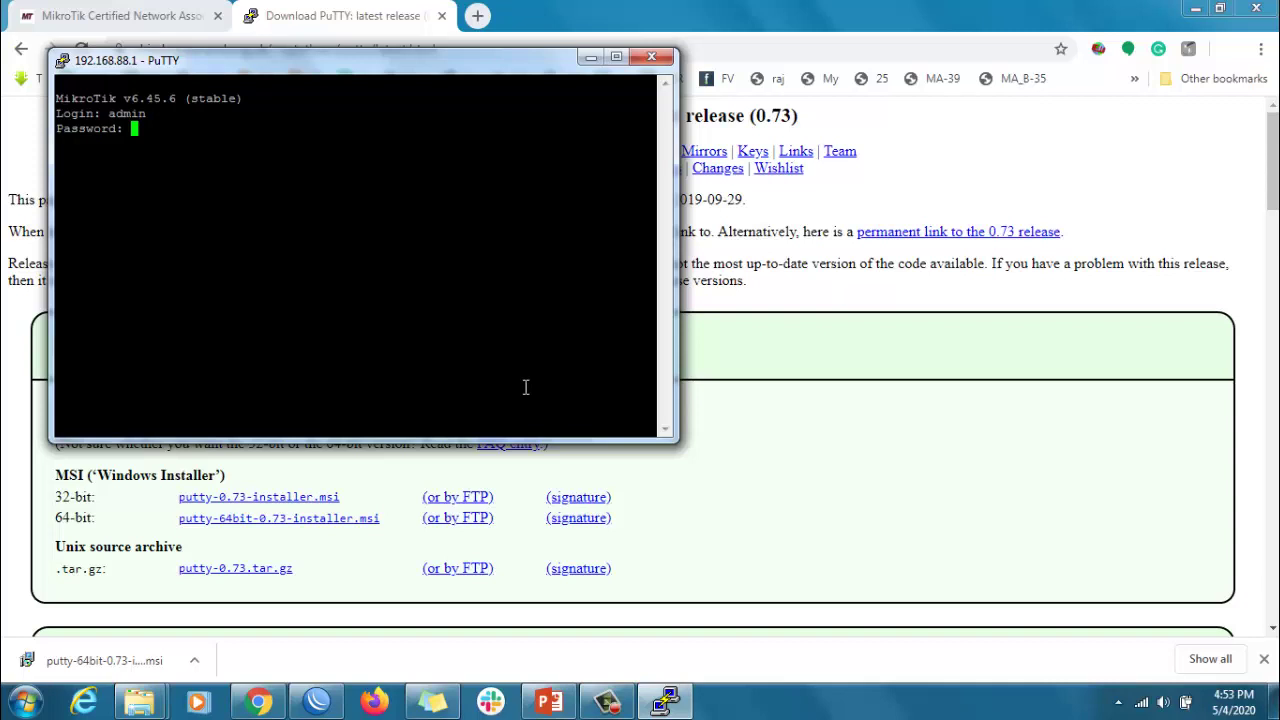
key(Return)
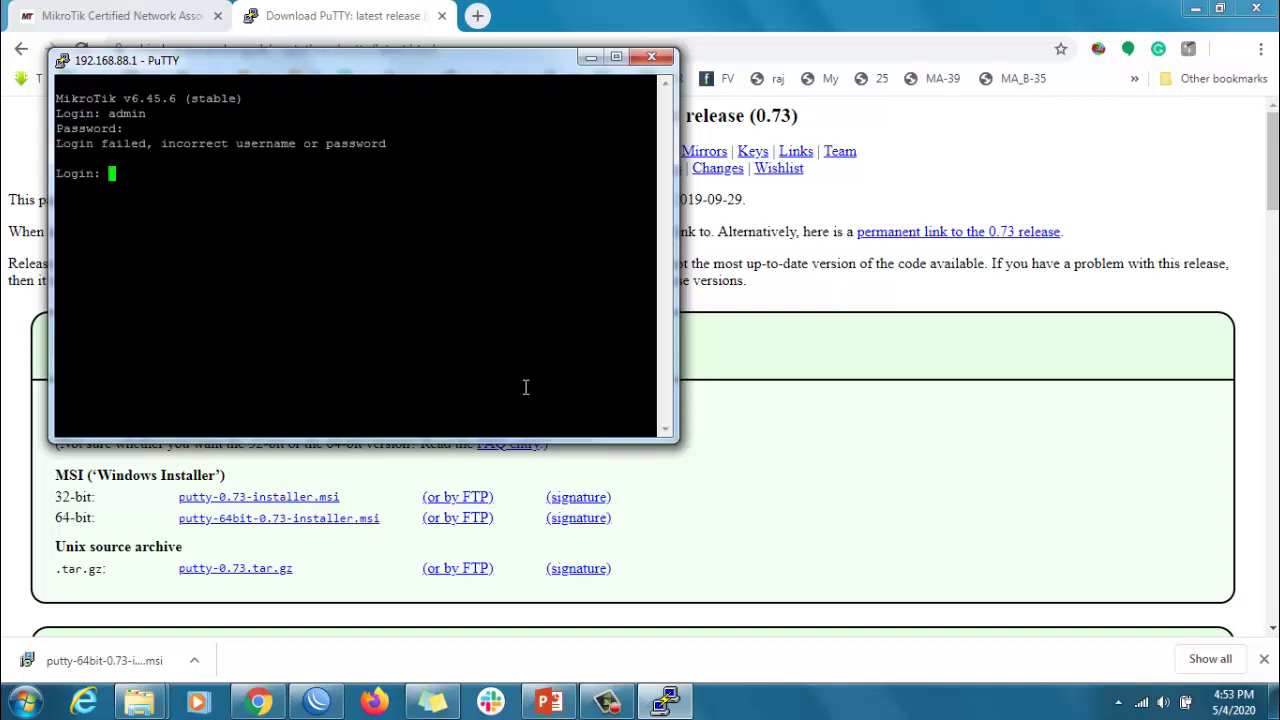
text(admin)
key(Return)
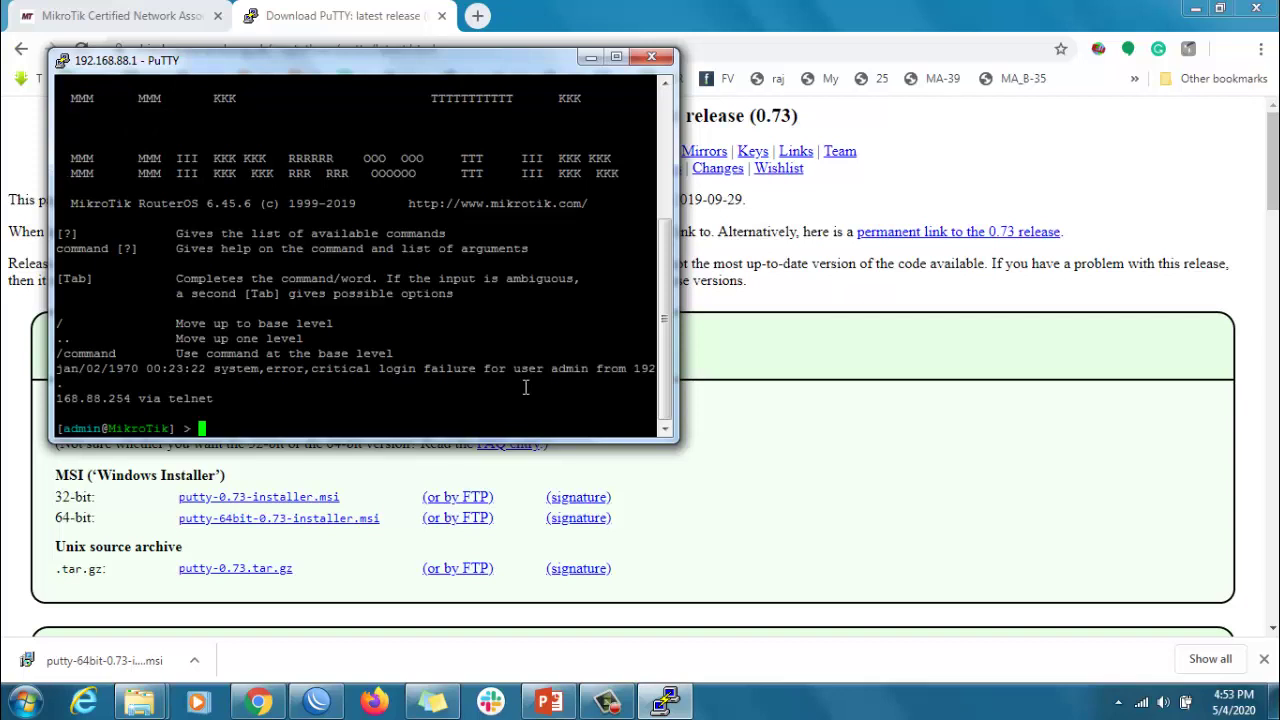
text(ip address print)
key(Return)
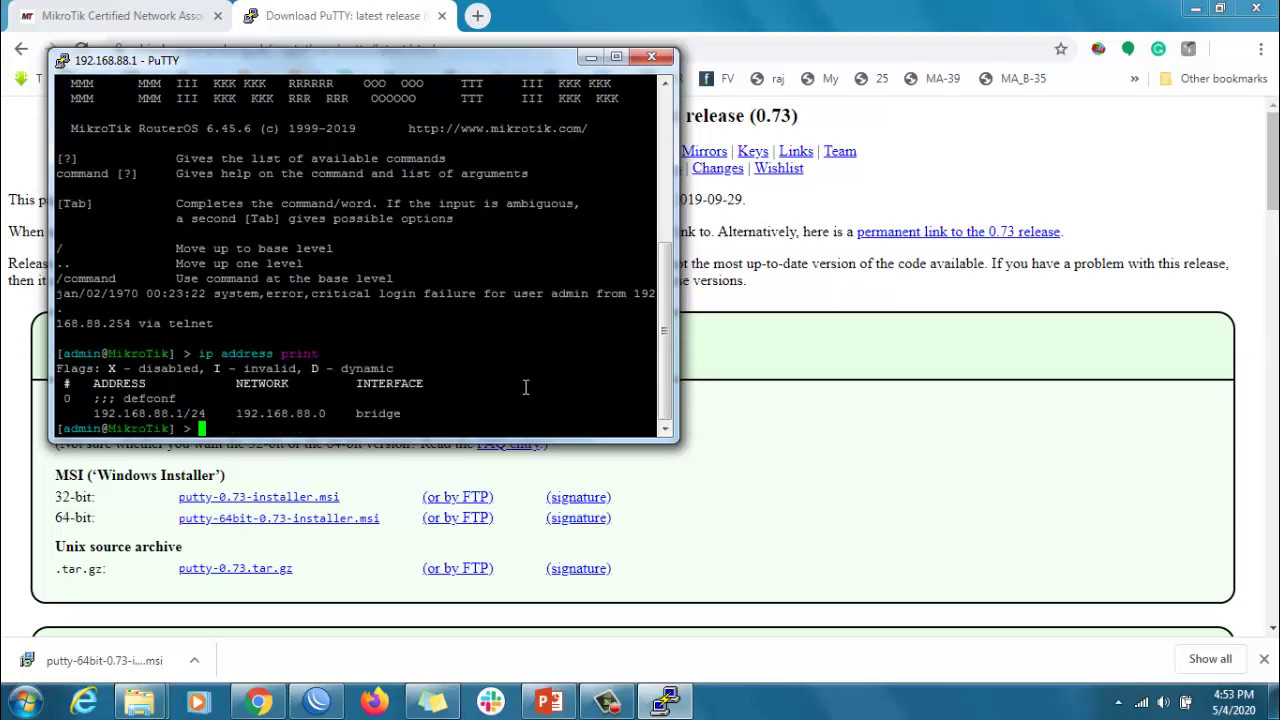
- View the MTCNA outline PDF, auto-complete 'ip add' to 'ip address' in PuTTY, then return to the PDF
click(165, 12)
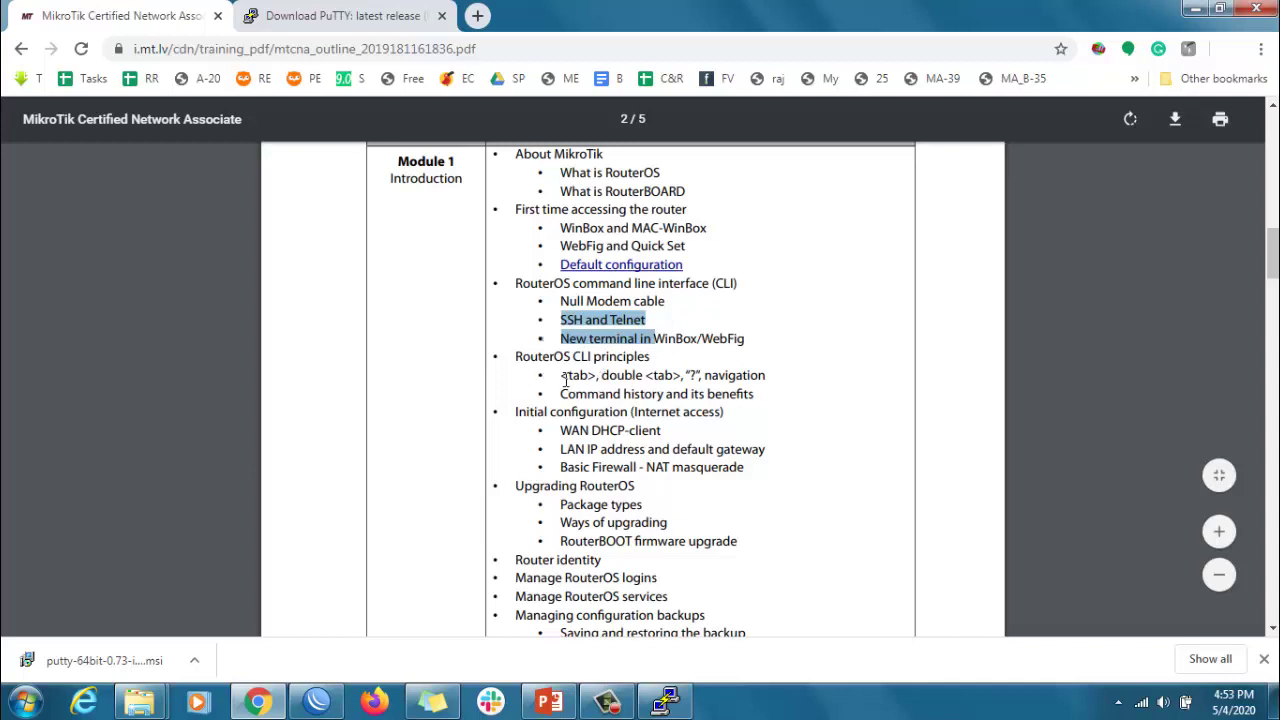
click(665, 702)
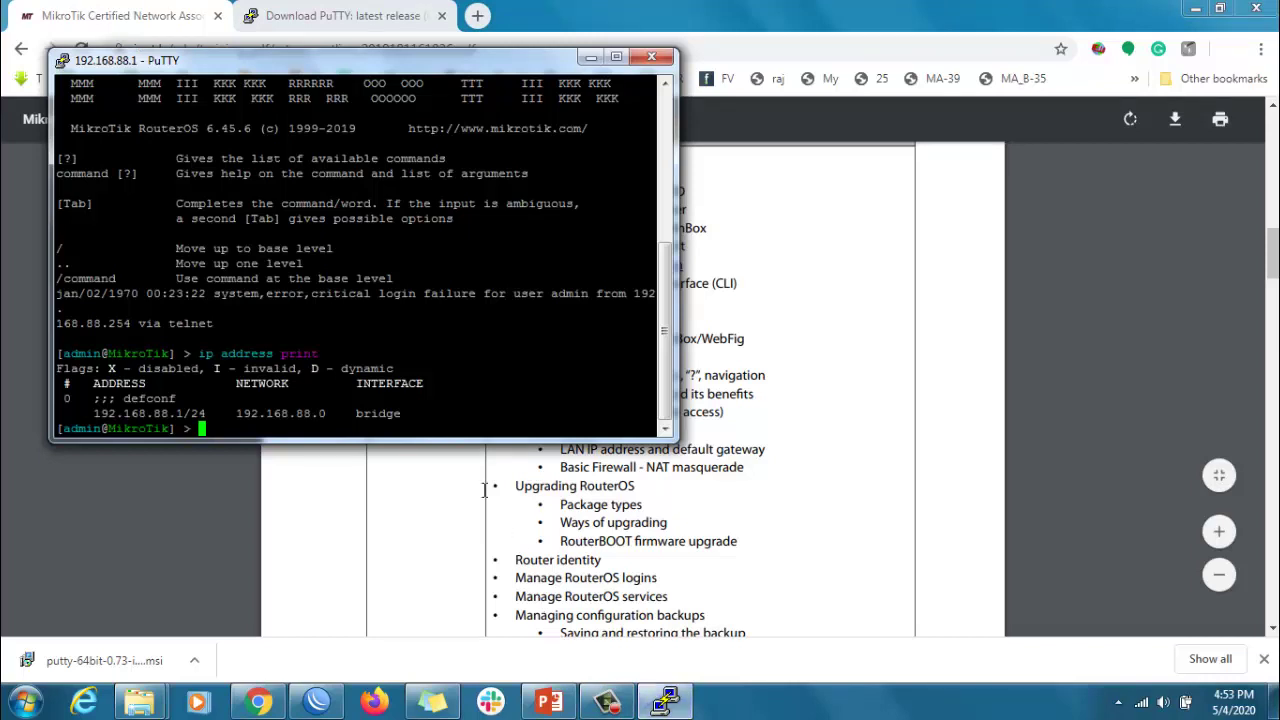
text(ip add)
key(Tab)
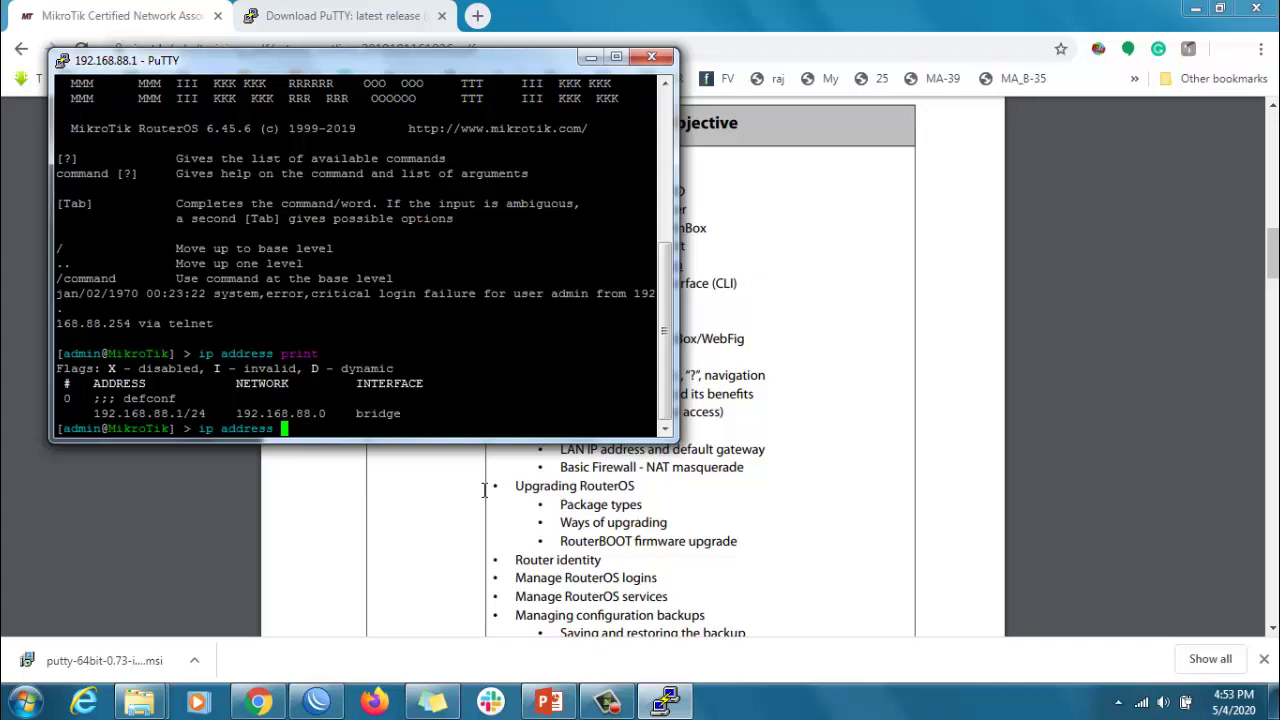
click(824, 455)
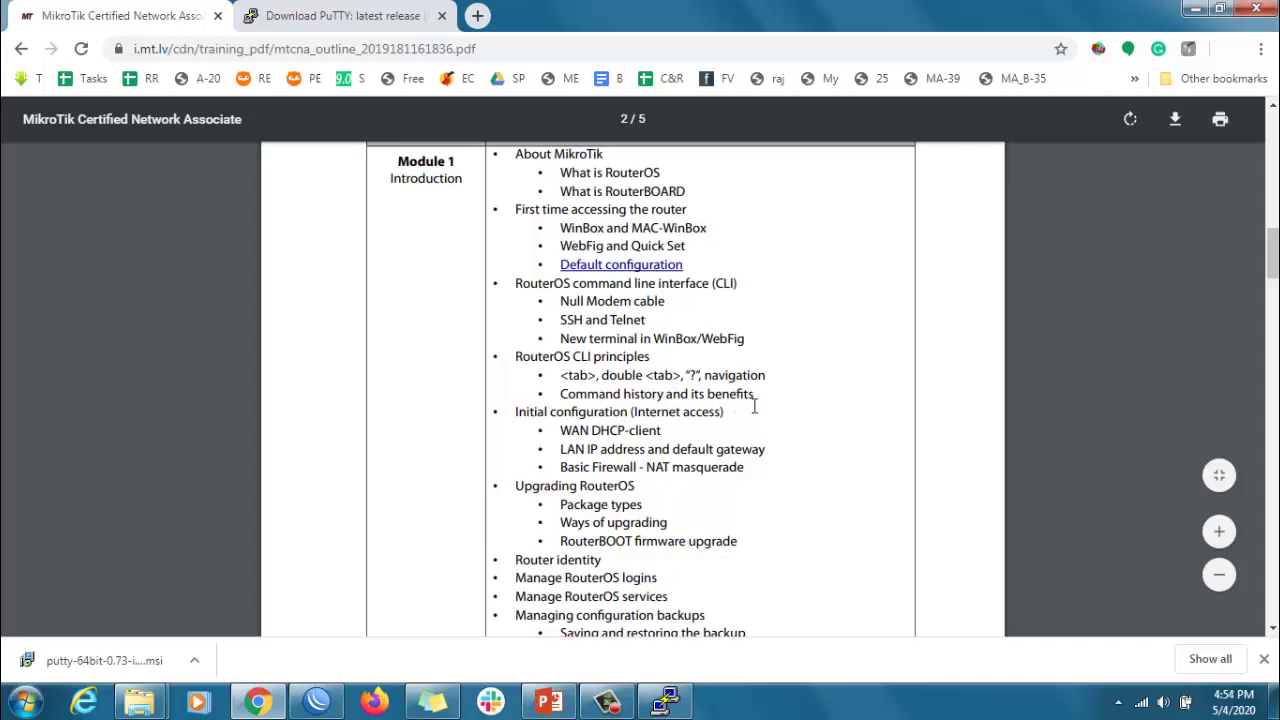
- Close WinBox's User List, then check that System > History is empty and close it
click(316, 700)
click(972, 201)
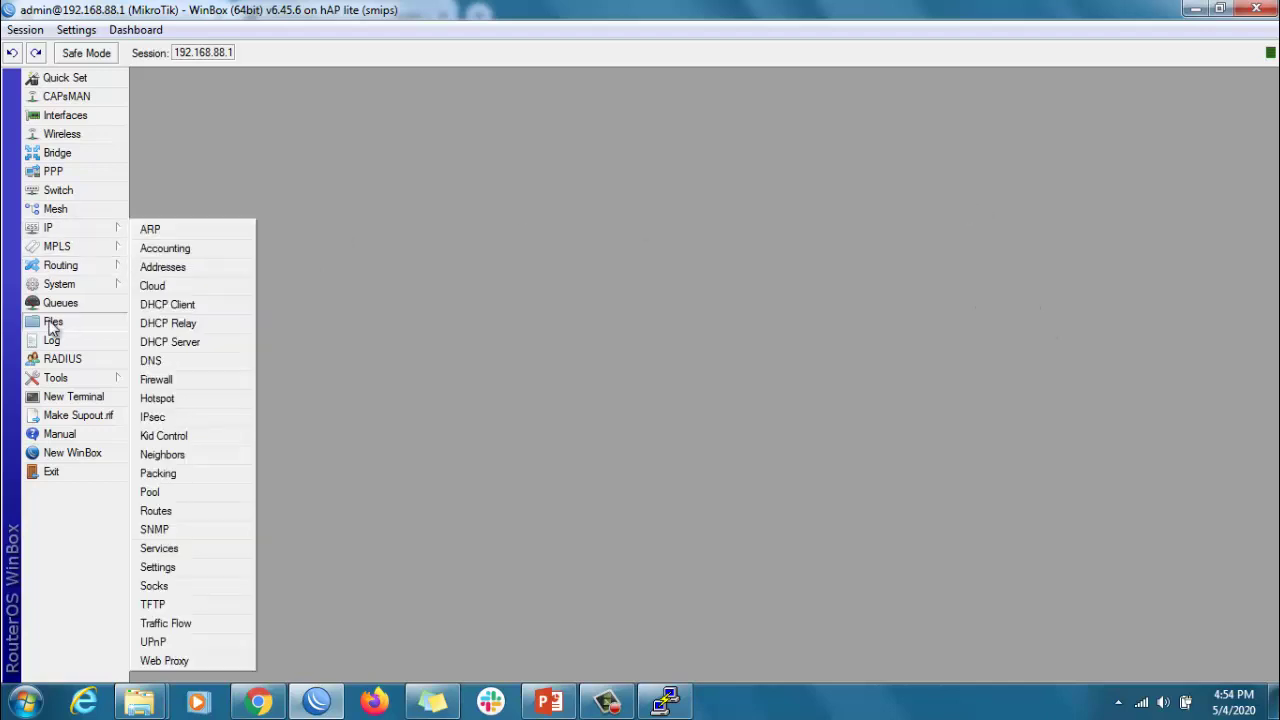
mouse_move(63, 287)
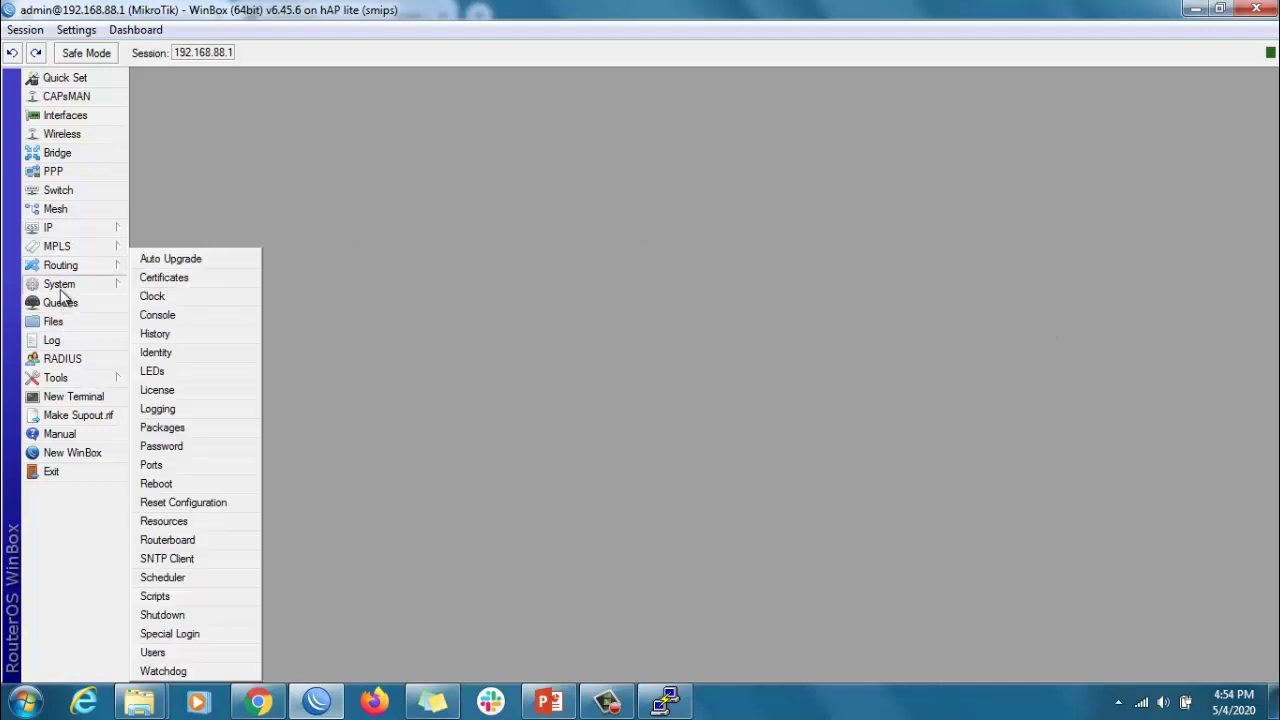
click(155, 333)
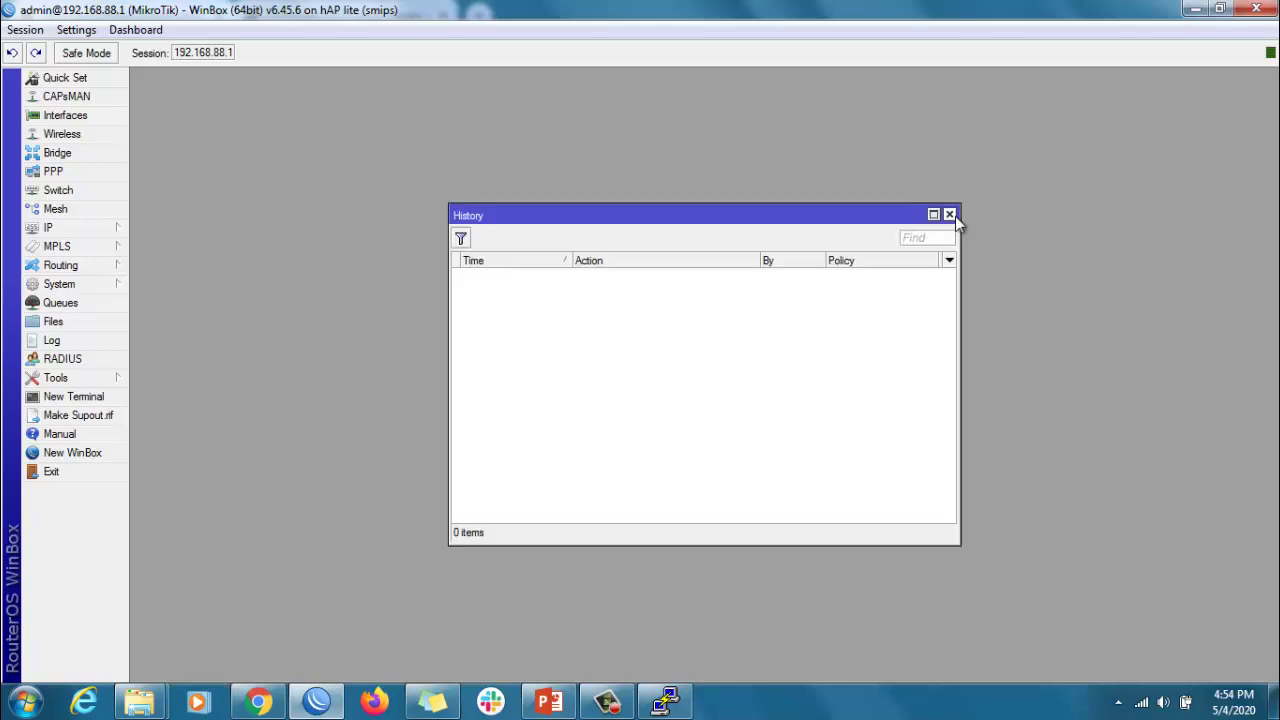
click(950, 215)
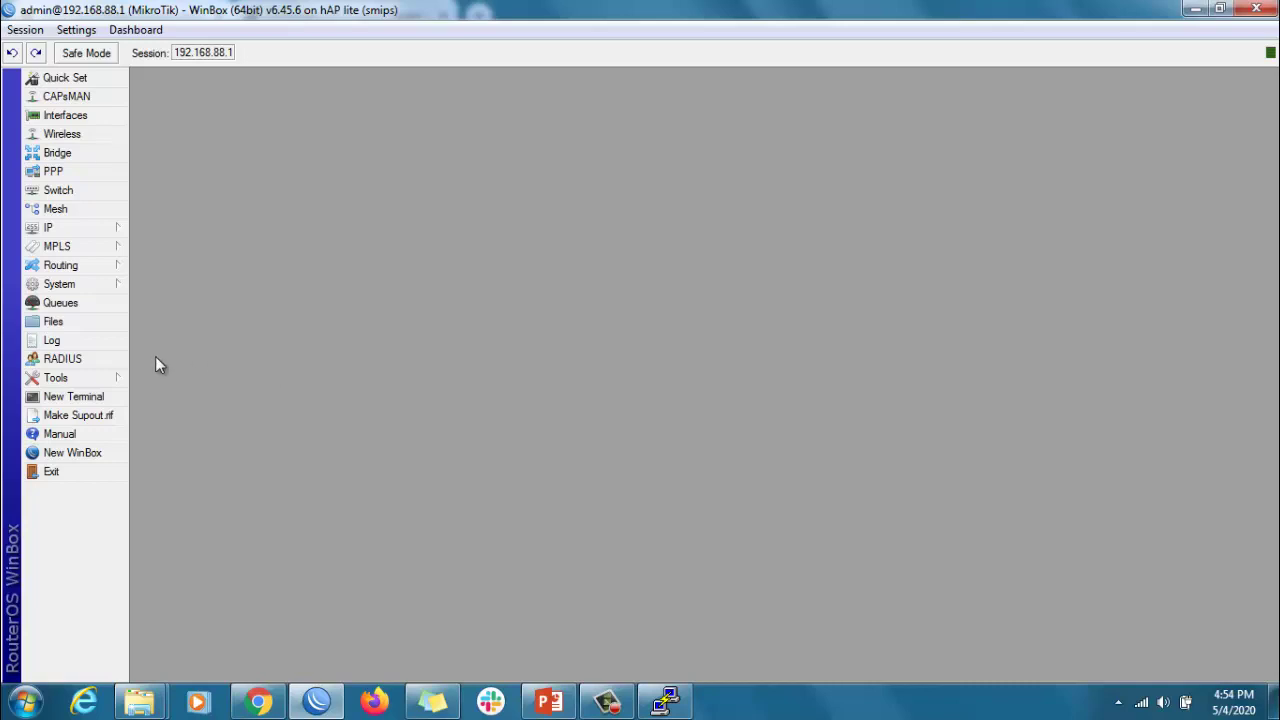
- Add a new router user named user1 in the read group
click(59, 284)
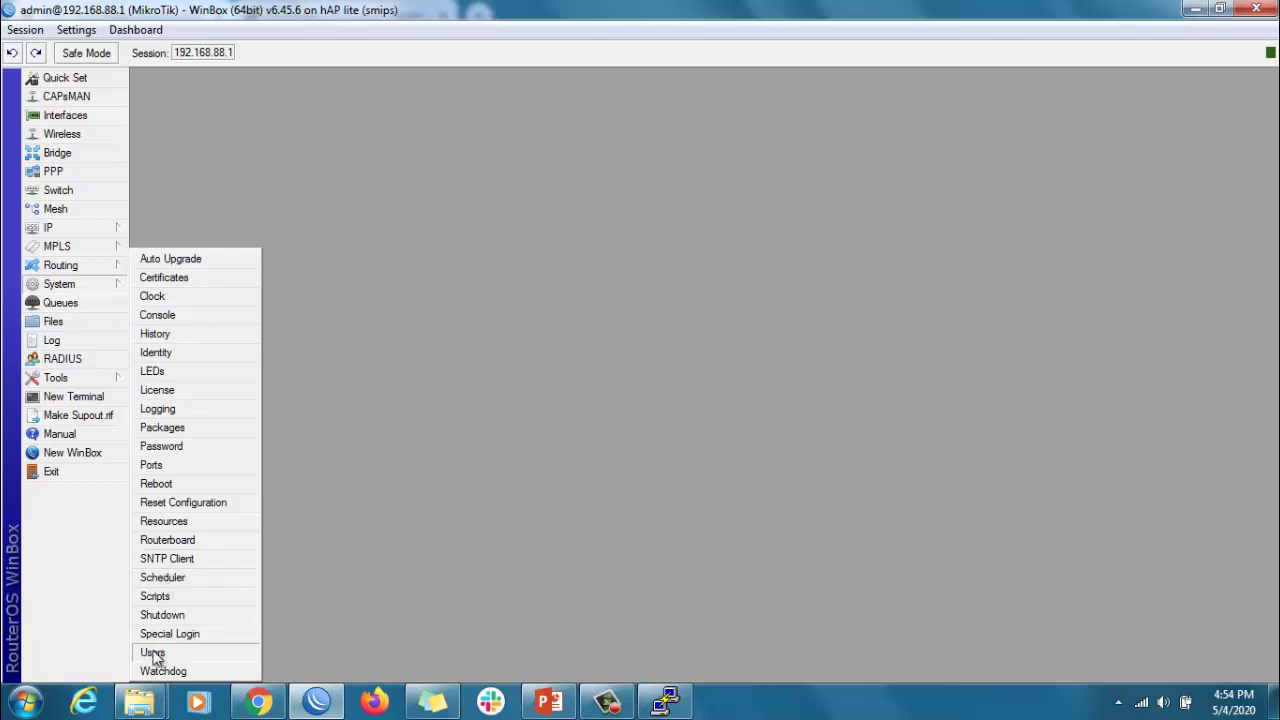
click(229, 652)
click(440, 251)
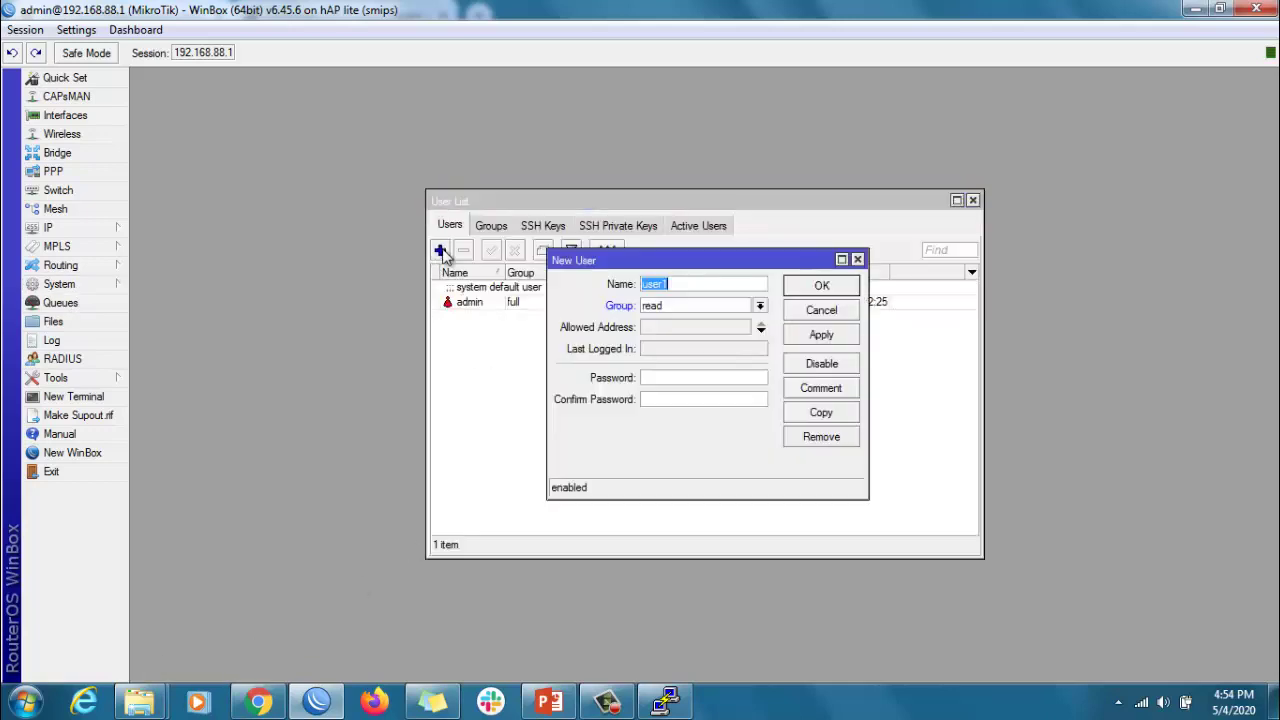
click(835, 338)
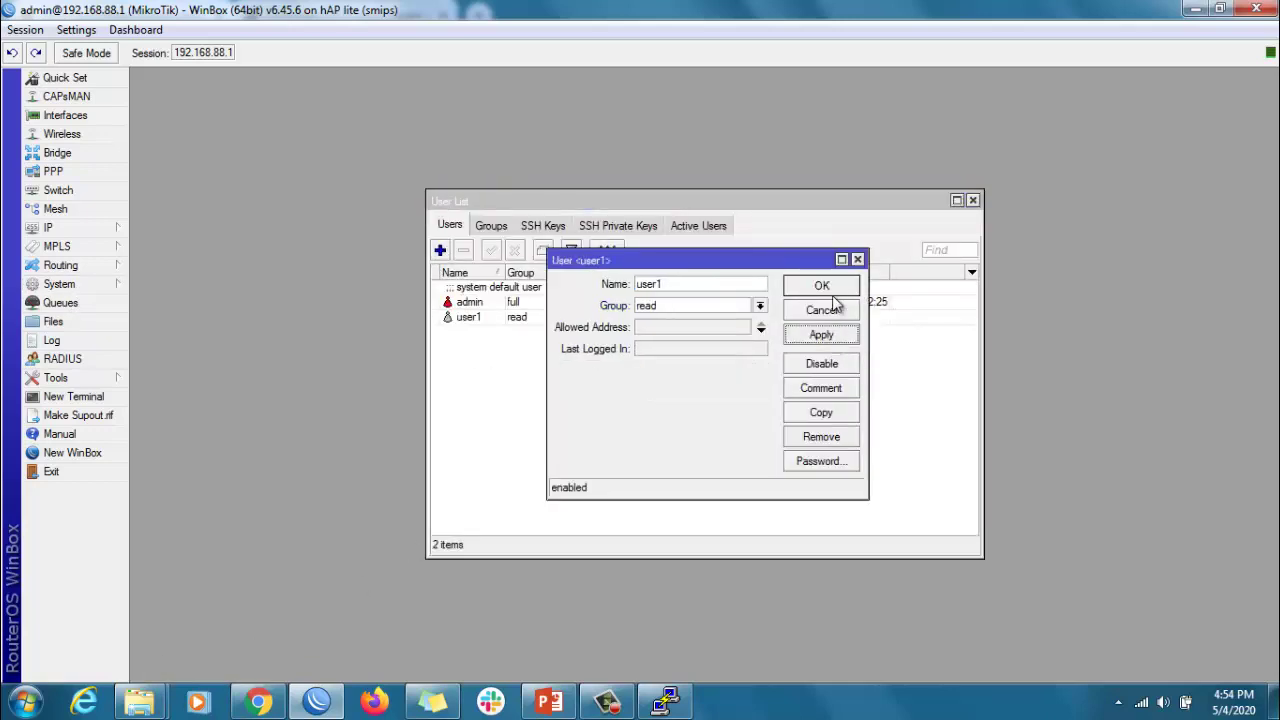
click(831, 289)
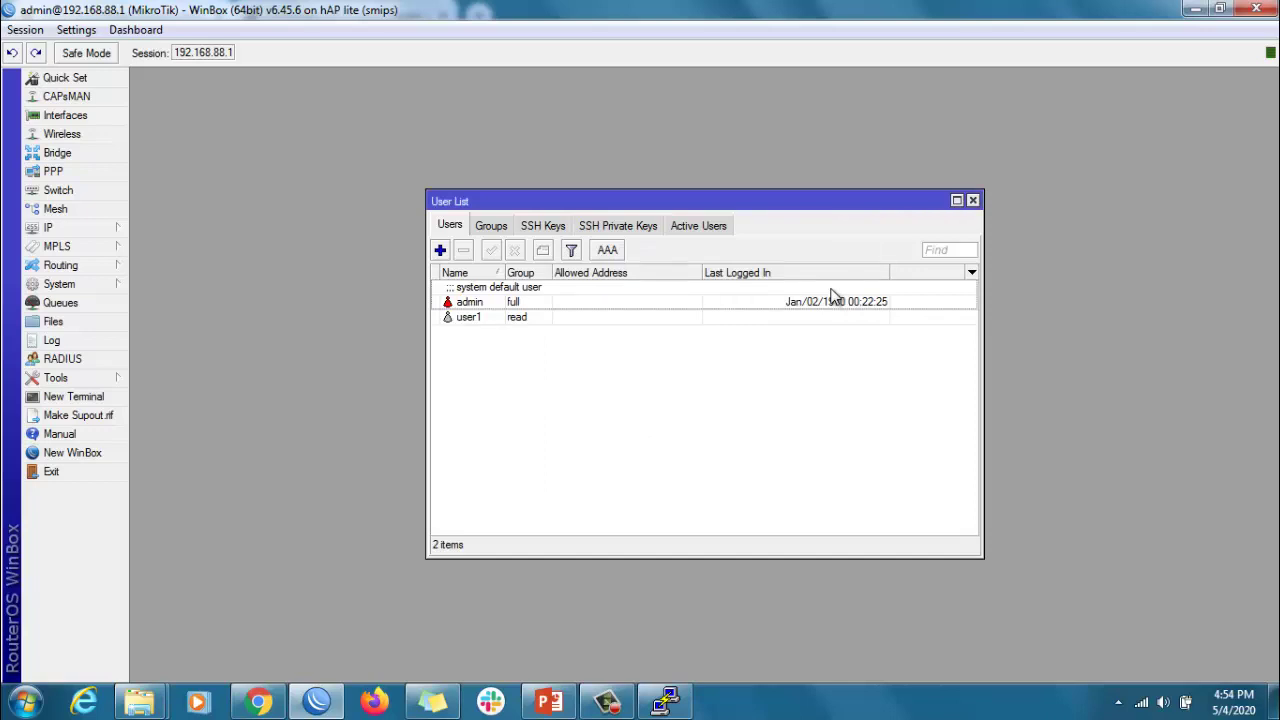
- Close the User List and view History showing 'user user1 added' by admin
click(972, 200)
click(45, 286)
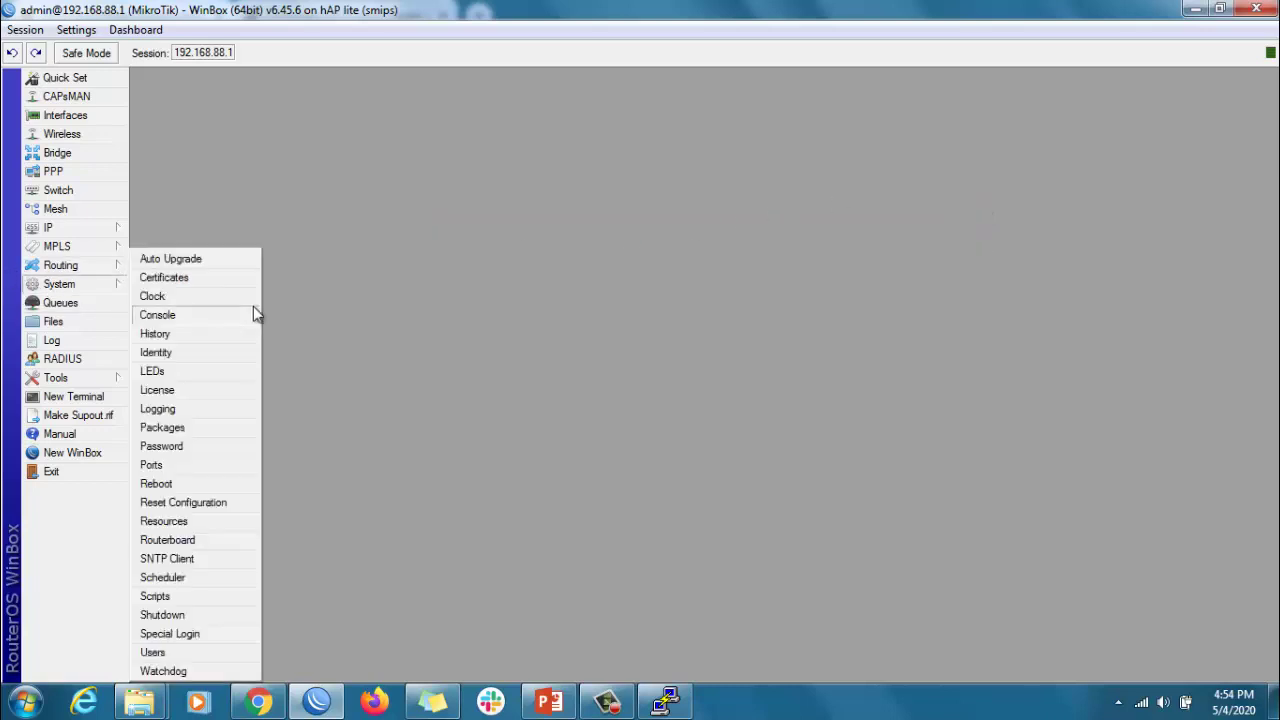
click(175, 336)
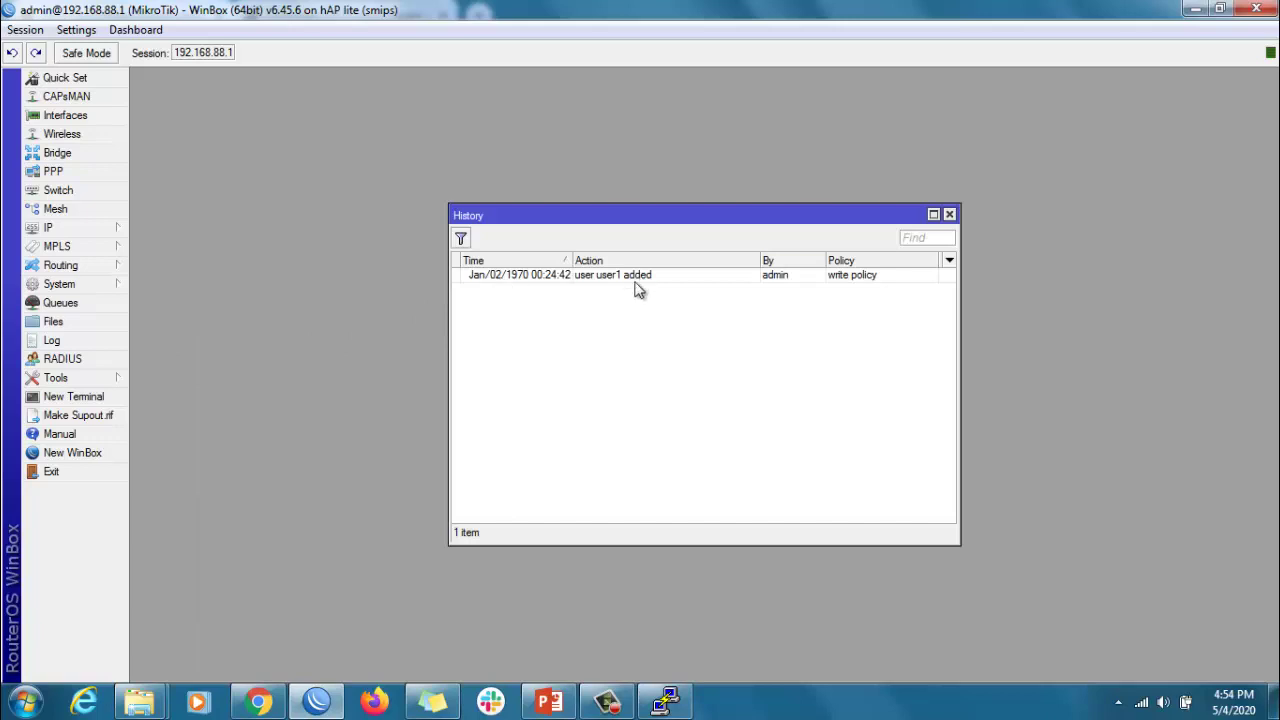